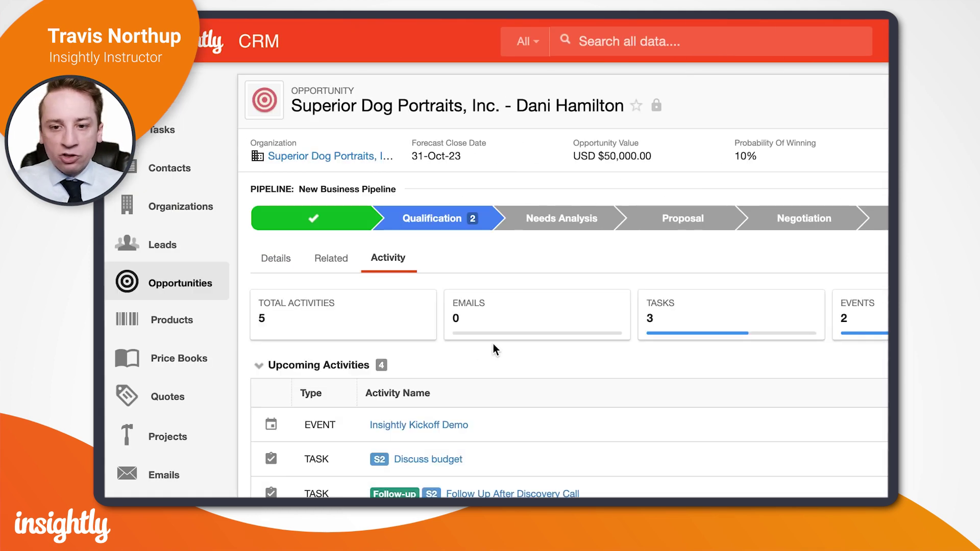
Scroll through the Superior Dog Portraits, Inc. contact's record to review their details
{"action": "scroll", "coordinate": [494, 345], "scroll_direction": "down", "scroll_amount": 3}
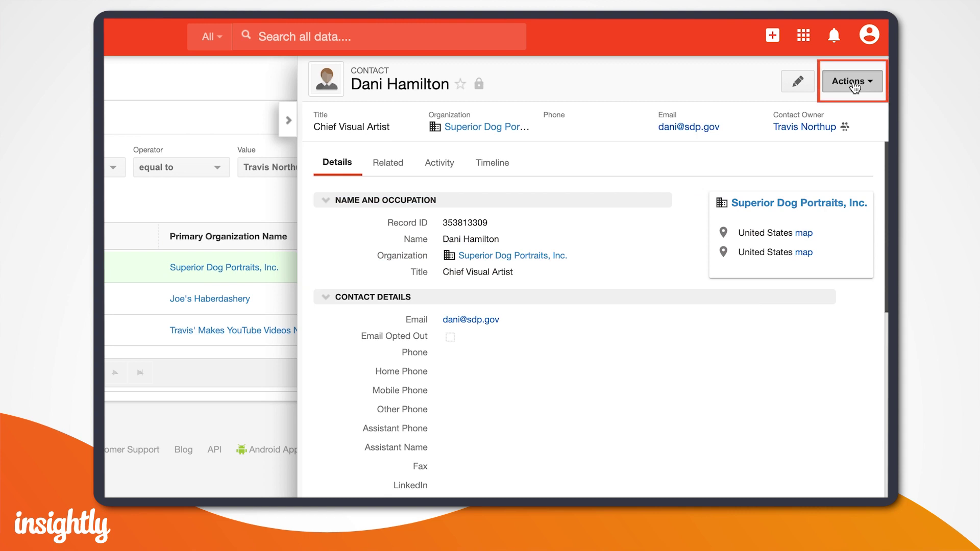
Add a new opportunity for the contact, named 'Superior Dog Portraits, Inc. - ' plus the contact's full name
{"action": "left_click", "coordinate": [855, 87]}
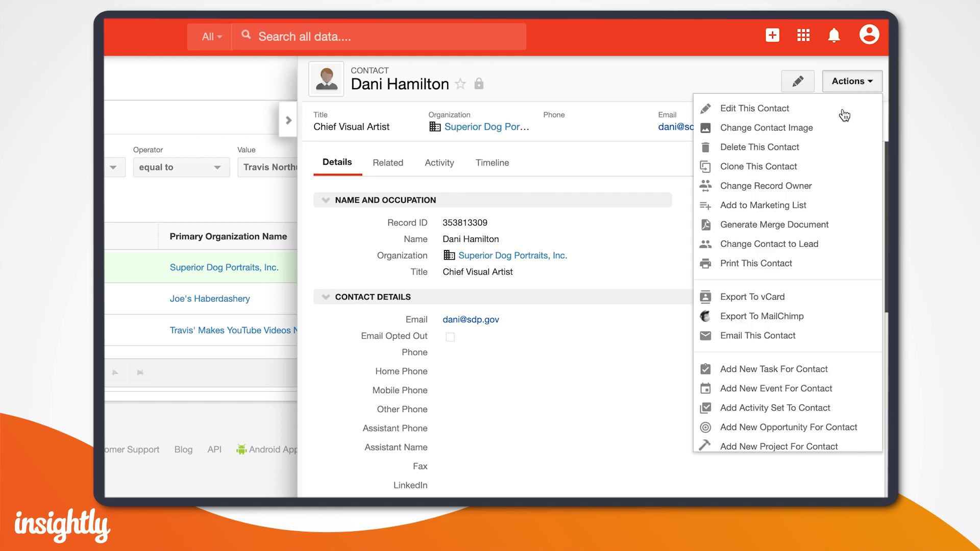
{"action": "scroll", "coordinate": [787, 279], "scroll_direction": "down", "scroll_amount": 5}
{"action": "left_click", "coordinate": [781, 320]}
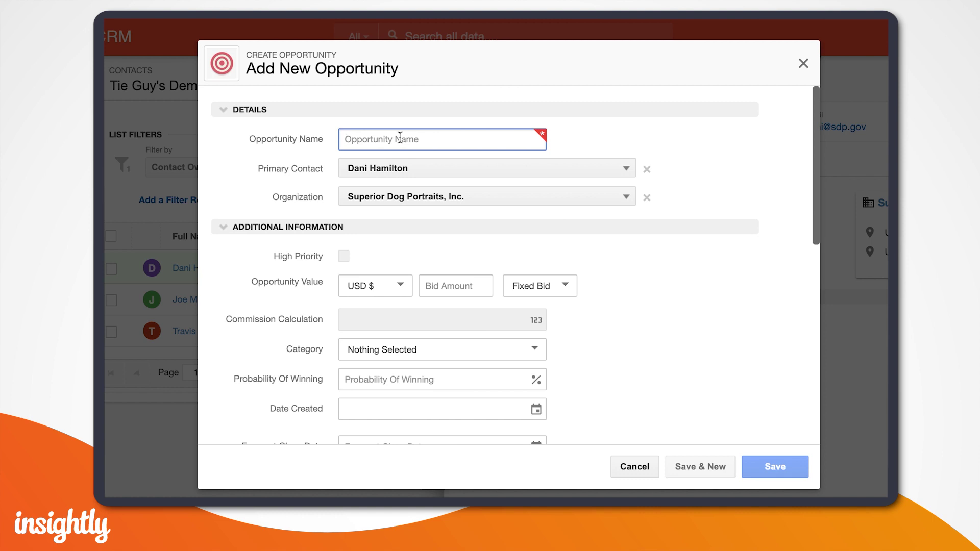
{"action": "type", "text": "S"}
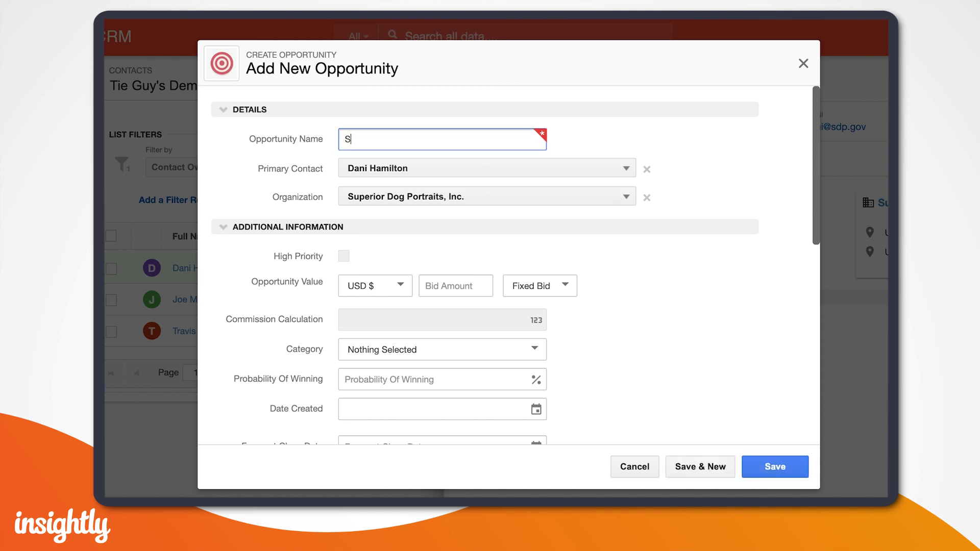
{"action": "type", "text": "uperior Dog Portraits, Inc. "}
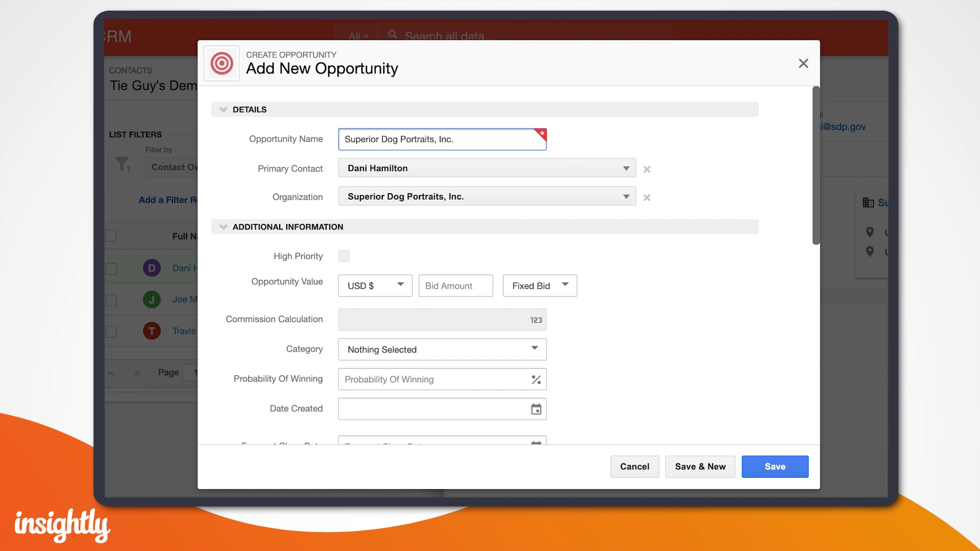
{"action": "type", "text": "-"}
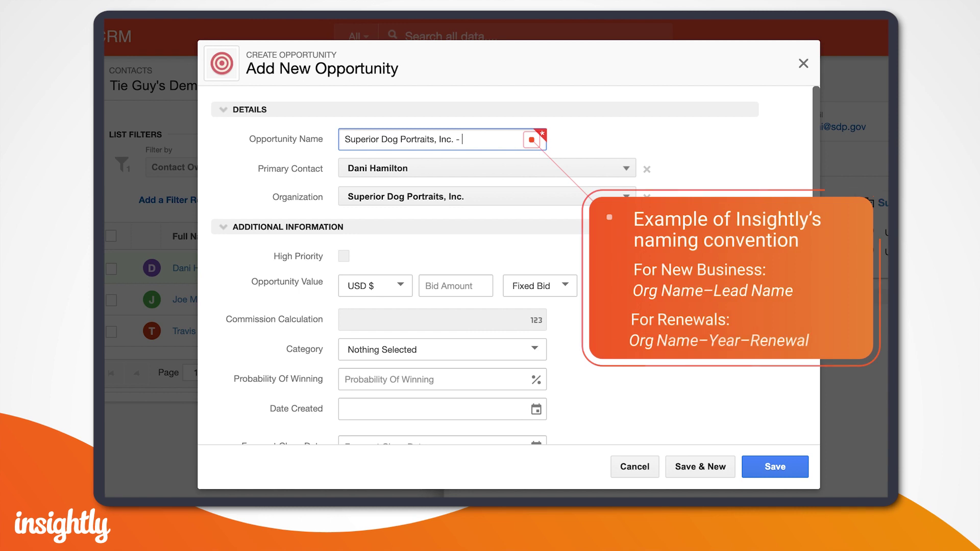
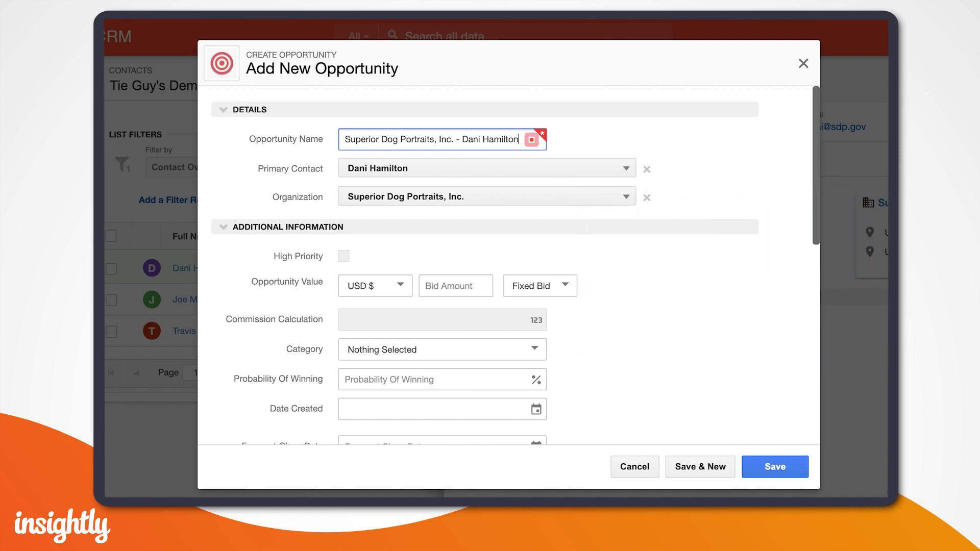
Set the opportunity's category to New Business and its probability of winning to 30%
{"action": "scroll", "coordinate": [458, 227], "scroll_direction": "down", "scroll_amount": 3}
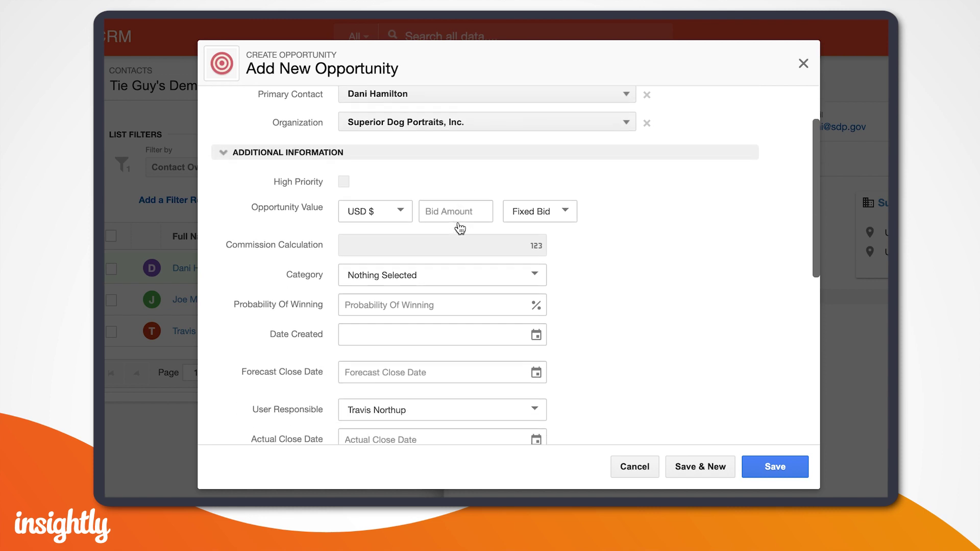
{"action": "left_click", "coordinate": [463, 272]}
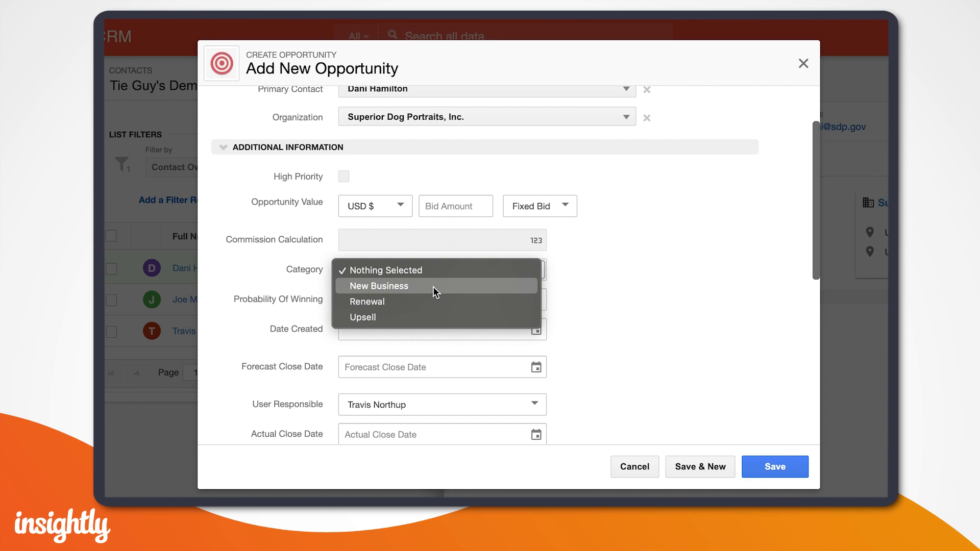
{"action": "key", "text": "Escape"}
{"action": "left_click", "coordinate": [428, 302]}
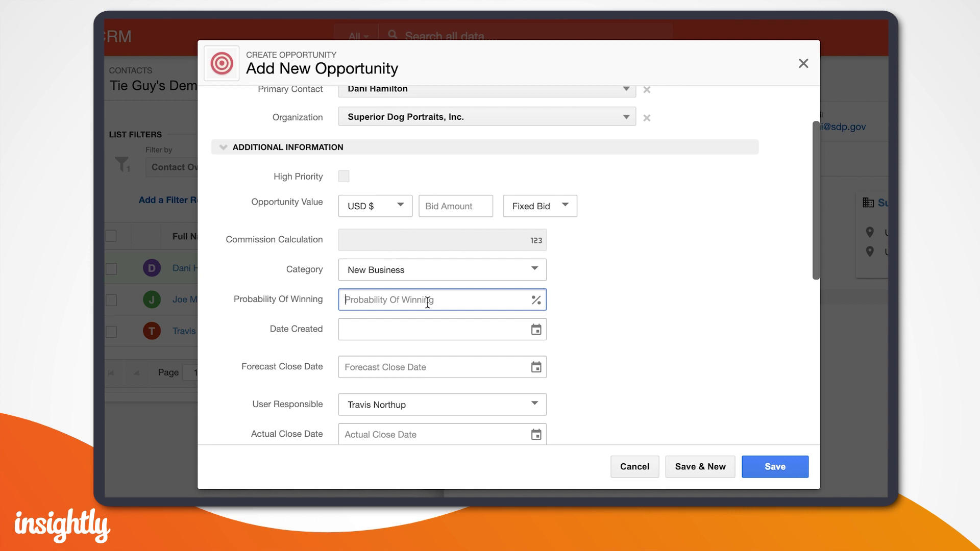
{"action": "type", "text": "30"}
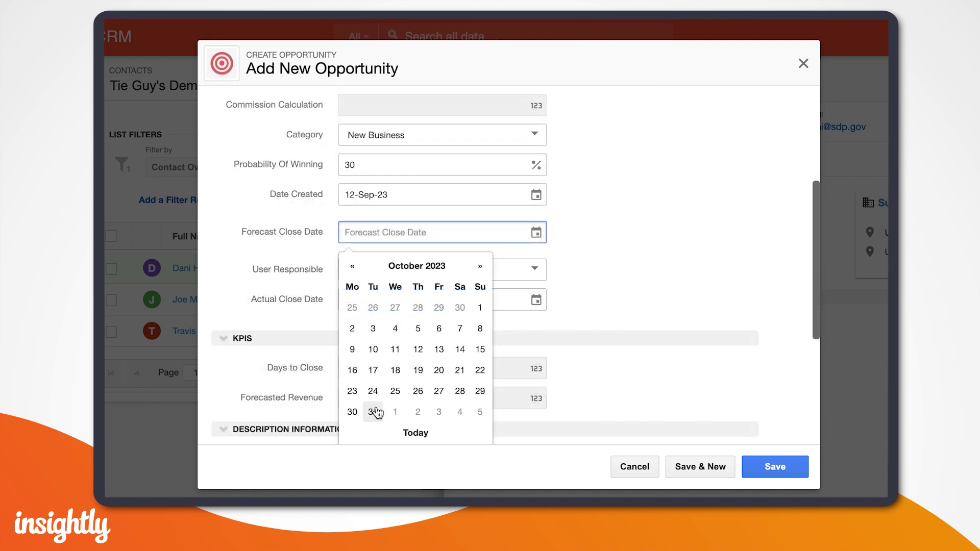
Set the forecast close date to 31-Oct-23 and the value to 50000 per year for 1 year
{"action": "left_click", "coordinate": [374, 410]}
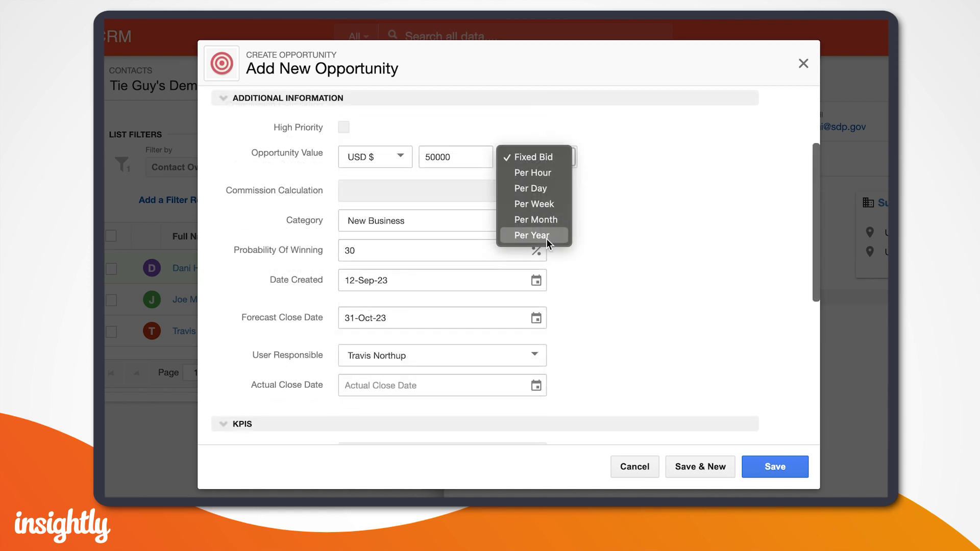
{"action": "left_click", "coordinate": [547, 235]}
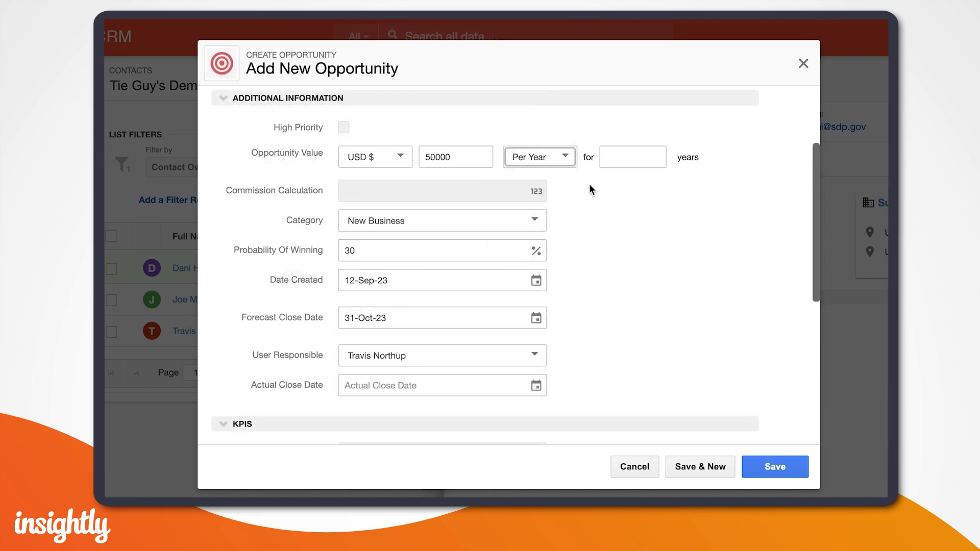
{"action": "left_click", "coordinate": [623, 157]}
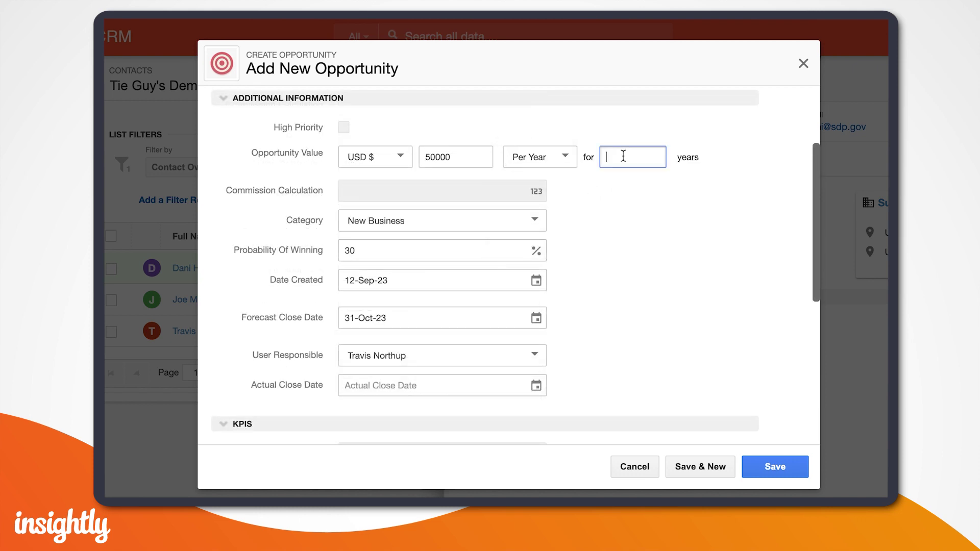
{"action": "type", "text": "1"}
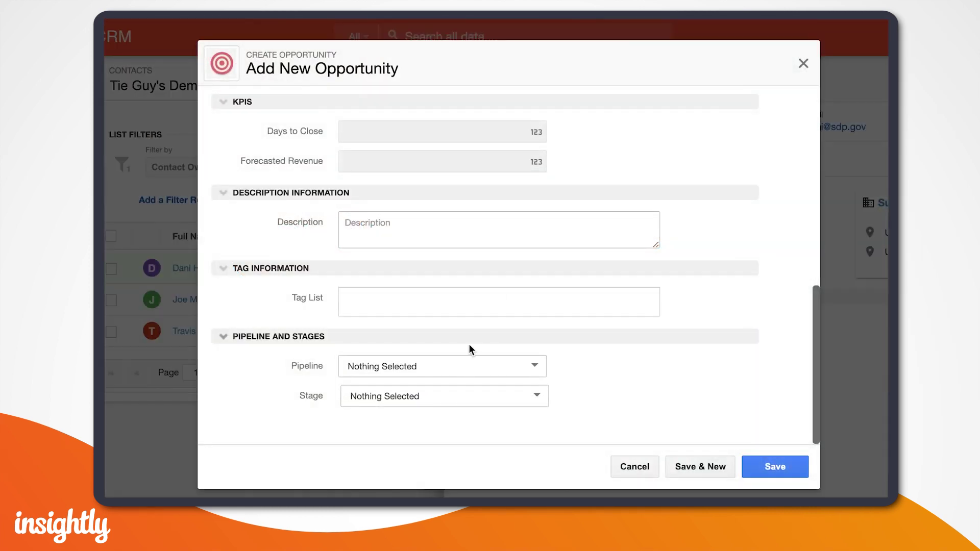
Place the opportunity in New Business Pipeline at stage Qualification (3) and save it
{"action": "left_click", "coordinate": [451, 373]}
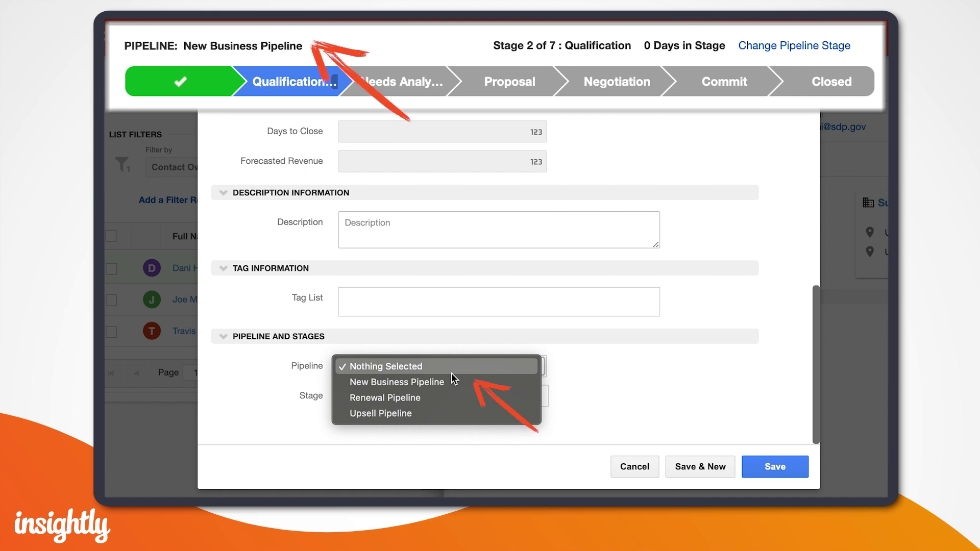
{"action": "left_click", "coordinate": [452, 379]}
{"action": "left_click", "coordinate": [442, 396]}
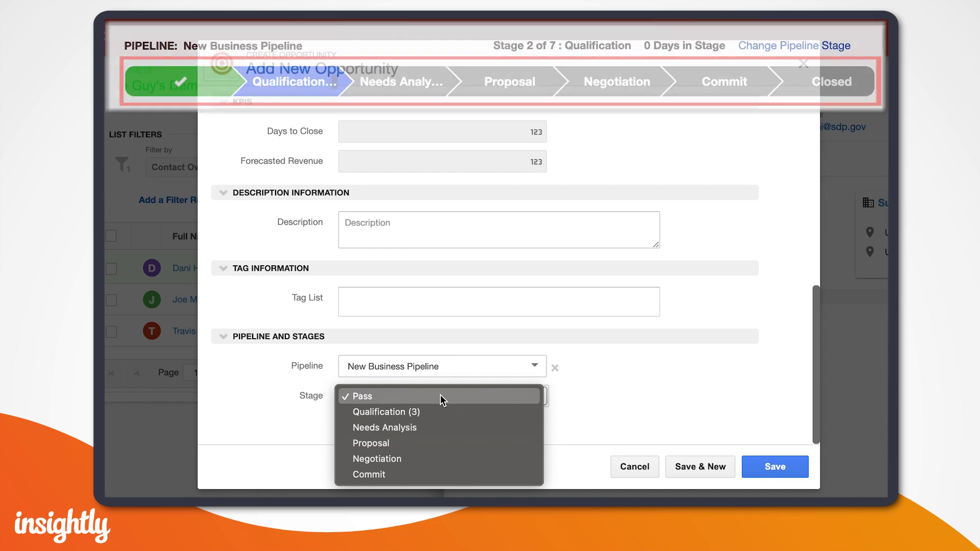
{"action": "left_click", "coordinate": [433, 412]}
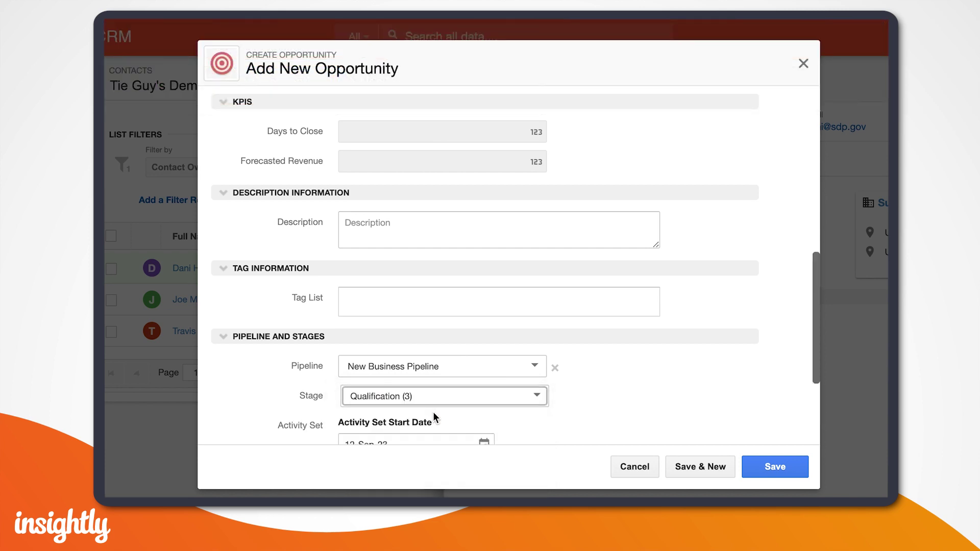
{"action": "scroll", "coordinate": [647, 376], "scroll_direction": "down", "scroll_amount": 3}
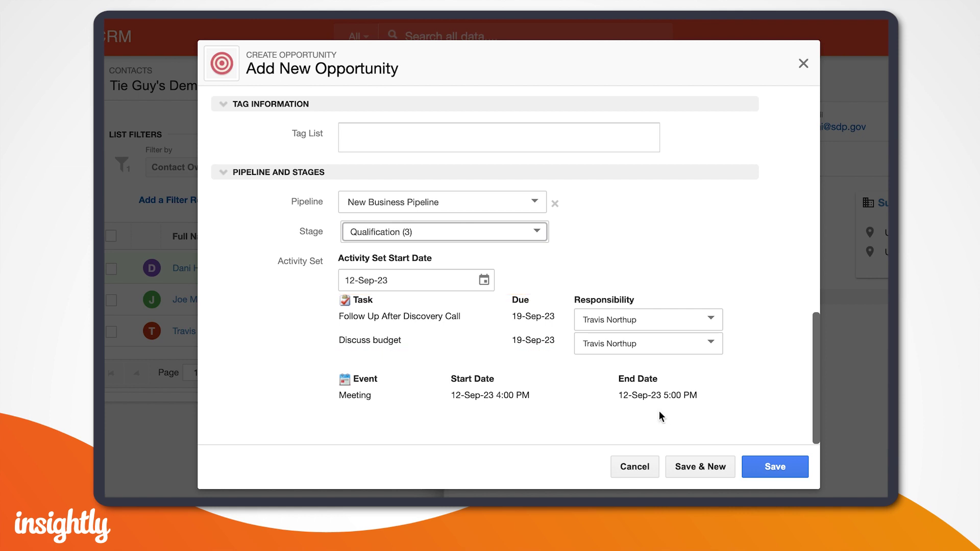
{"action": "left_click", "coordinate": [772, 467]}
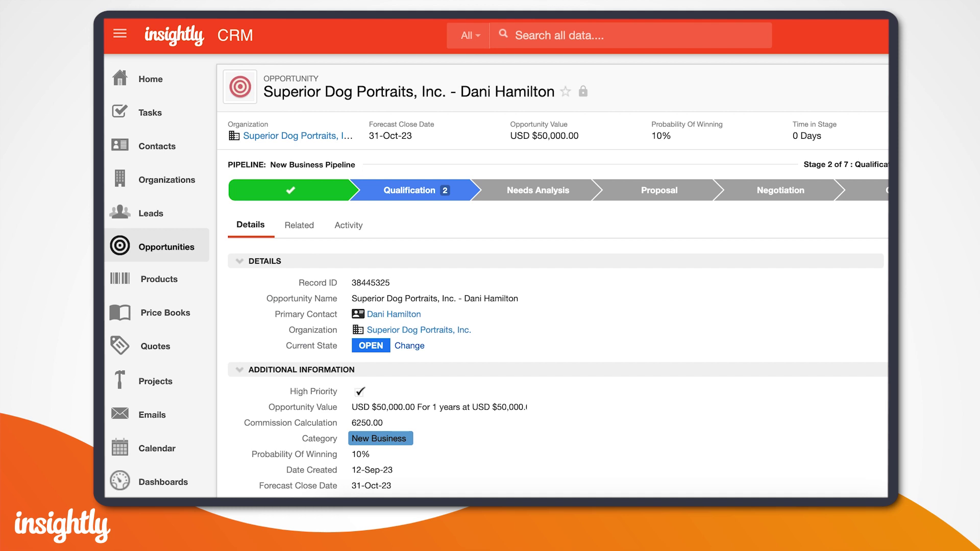
Open the Demo Time! activity set under System Settings > Activity Sets
{"action": "left_click", "coordinate": [875, 34]}
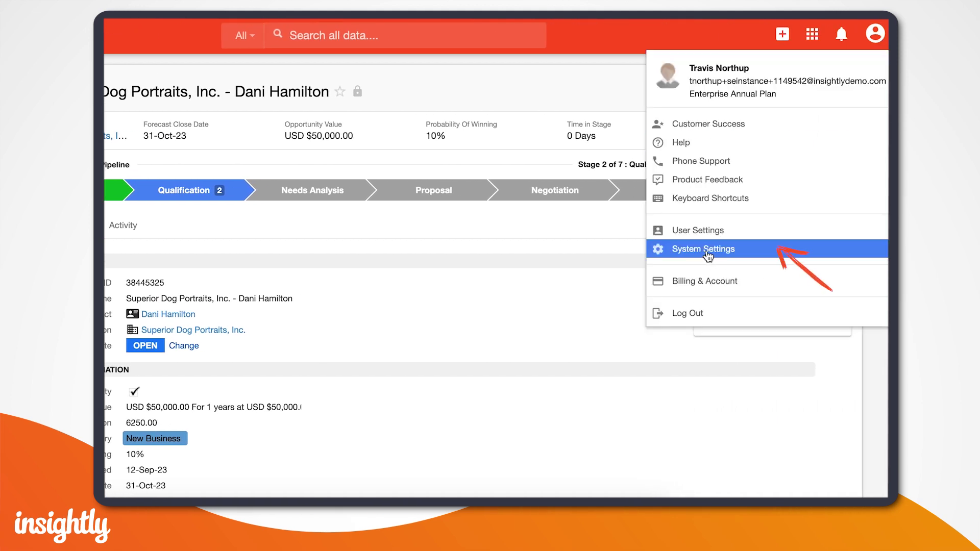
{"action": "left_click", "coordinate": [708, 254]}
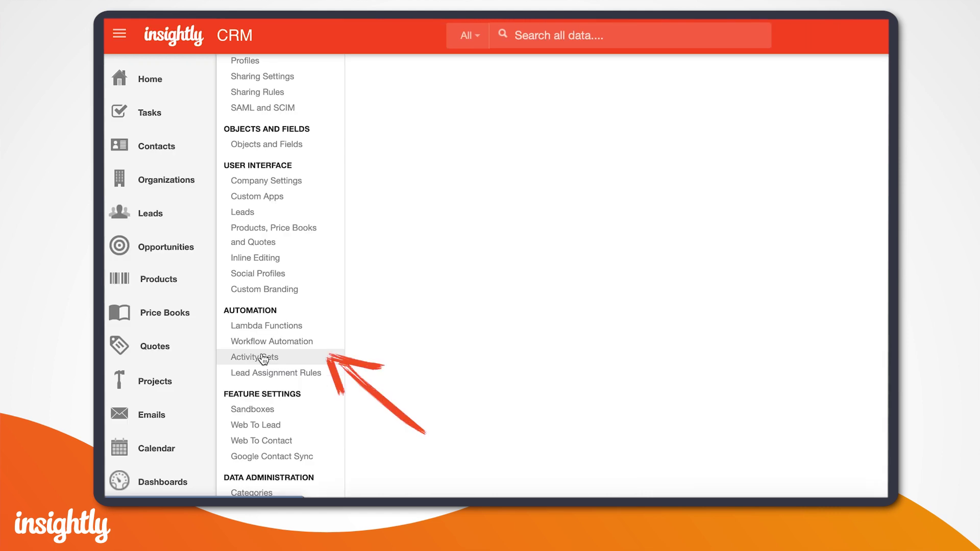
{"action": "left_click", "coordinate": [264, 358]}
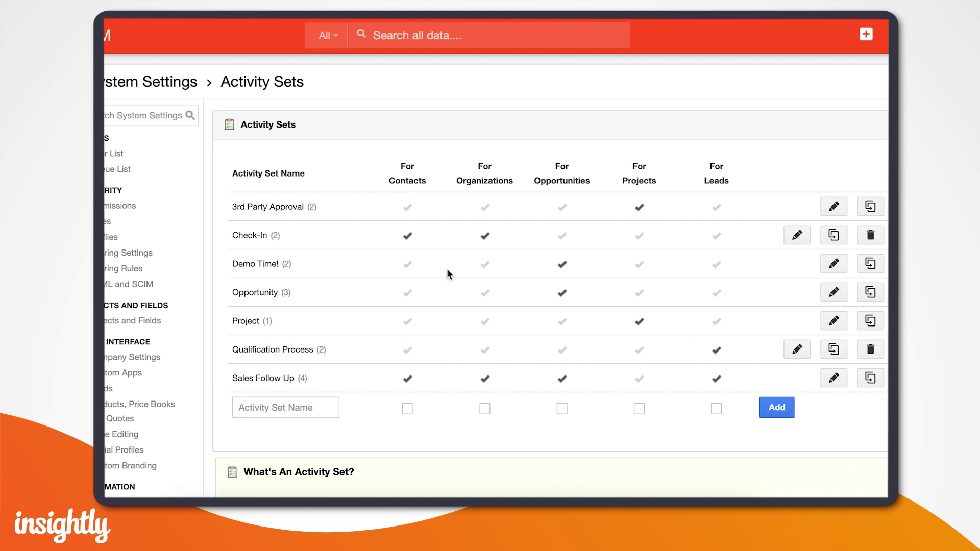
{"action": "left_click", "coordinate": [829, 267]}
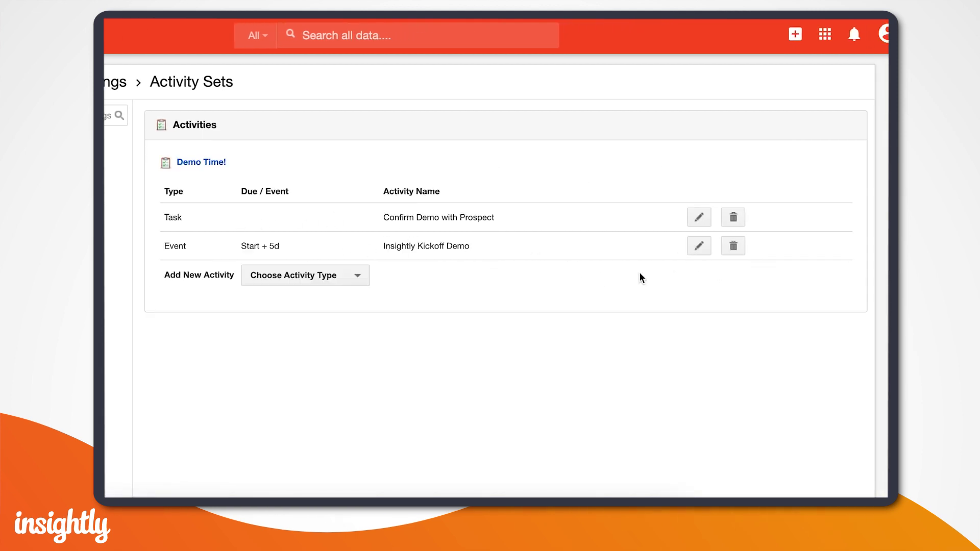
Save the Start + 5d kickoff demo event and the Confirm Demo with Prospect task
{"action": "left_click", "coordinate": [694, 248]}
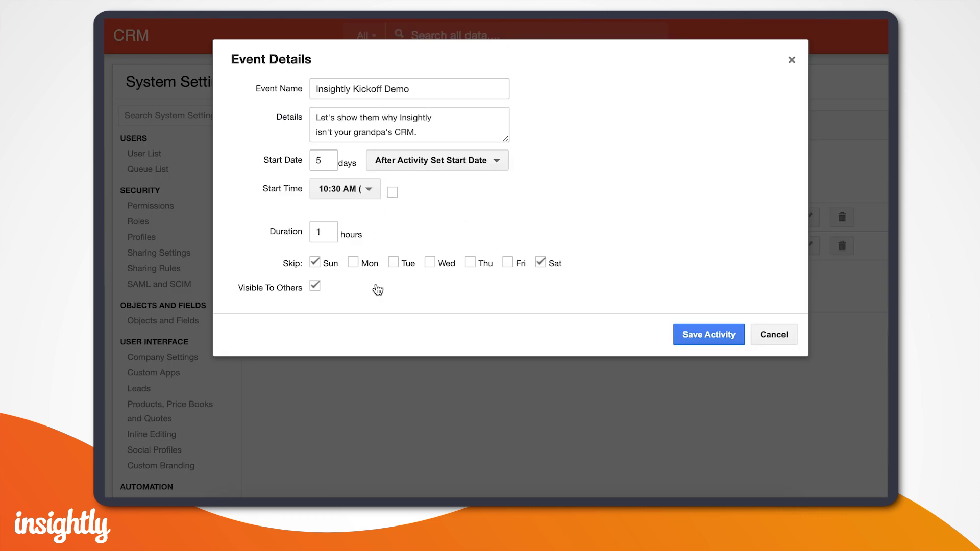
{"action": "left_click", "coordinate": [680, 333]}
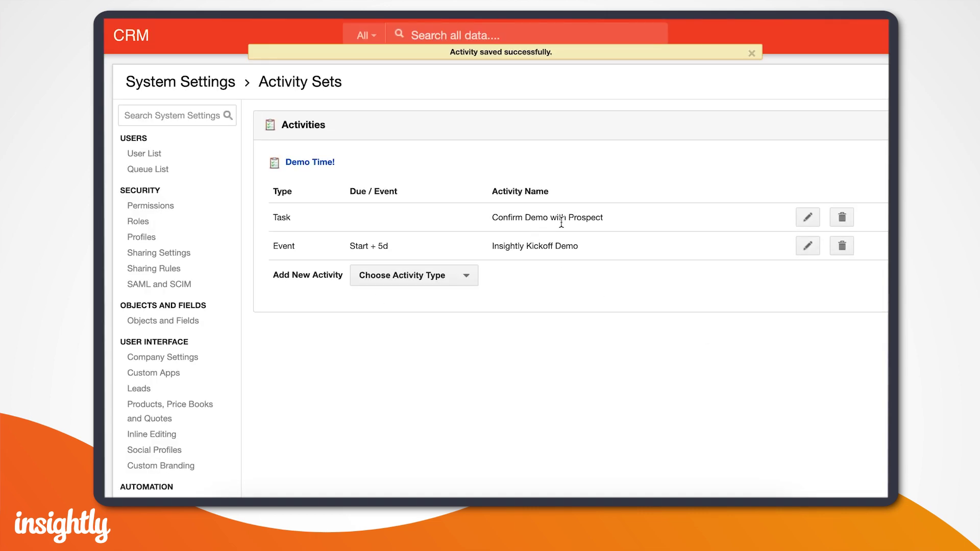
{"action": "left_click", "coordinate": [751, 54]}
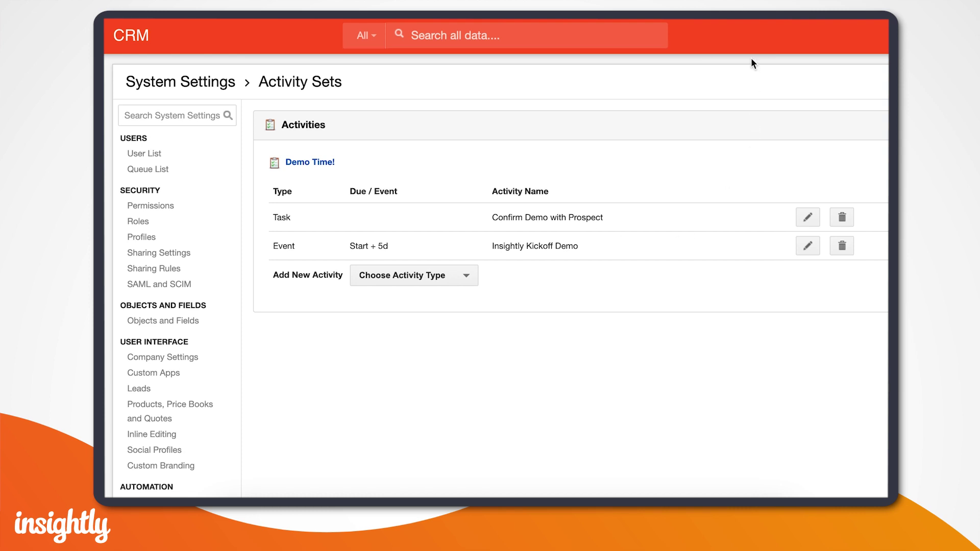
{"action": "left_click", "coordinate": [807, 217]}
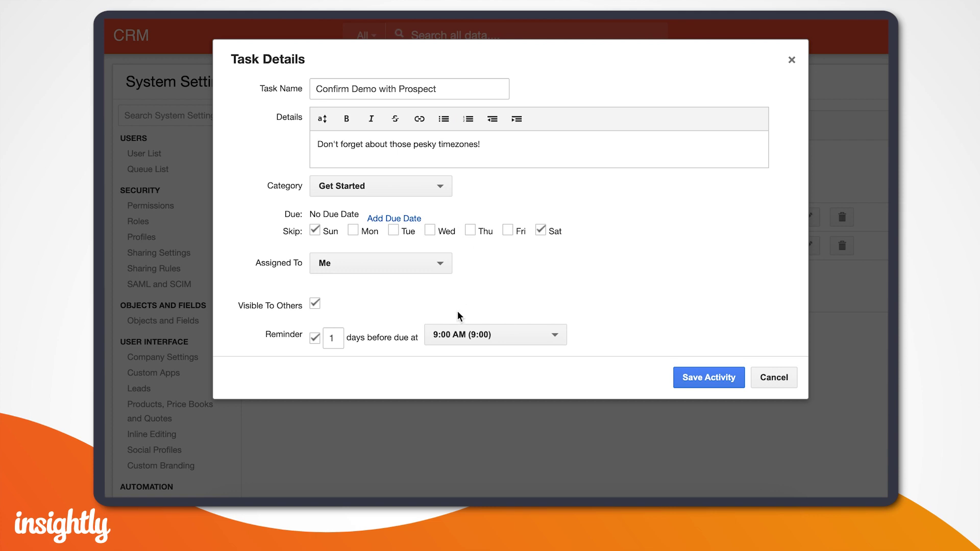
{"action": "left_click", "coordinate": [678, 375]}
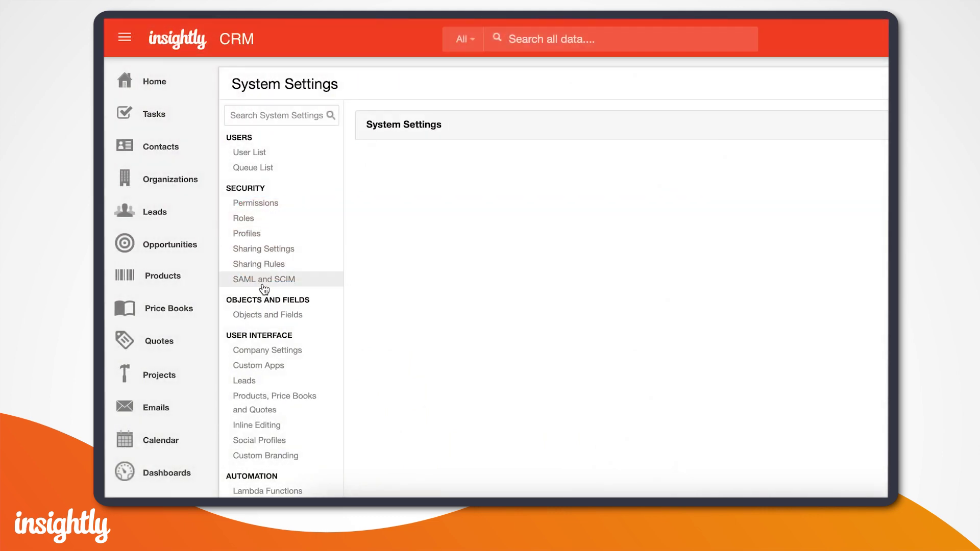
Bring up the Opportunity object's field list from Objects and Fields
{"action": "left_click", "coordinate": [258, 321]}
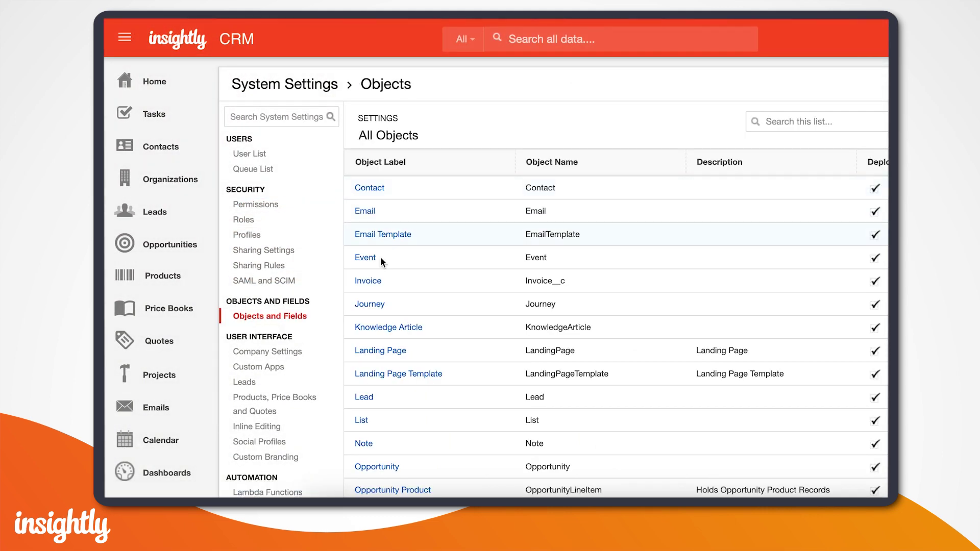
{"action": "scroll", "coordinate": [382, 270], "scroll_direction": "down", "scroll_amount": 6}
{"action": "scroll", "coordinate": [382, 263], "scroll_direction": "down", "scroll_amount": 1}
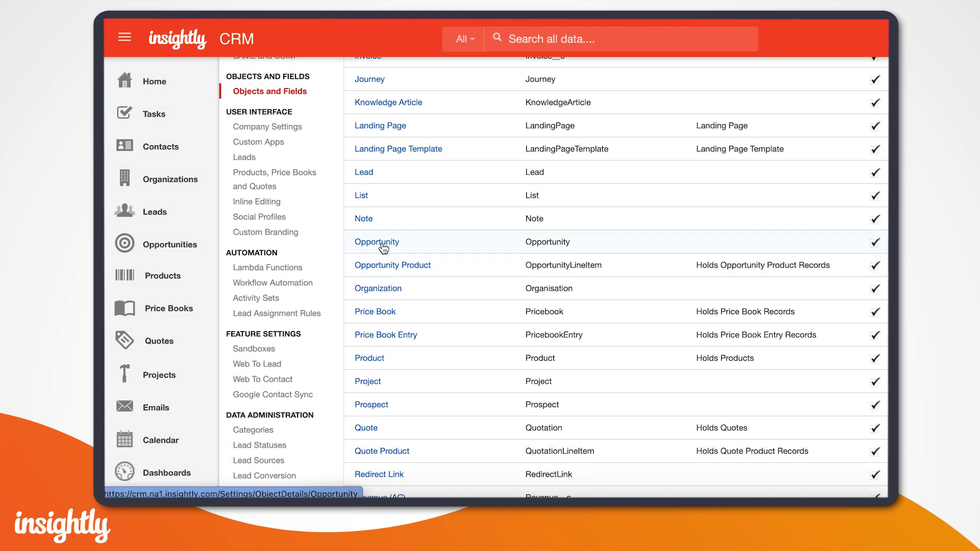
{"action": "left_click", "coordinate": [381, 245]}
{"action": "left_click", "coordinate": [261, 146]}
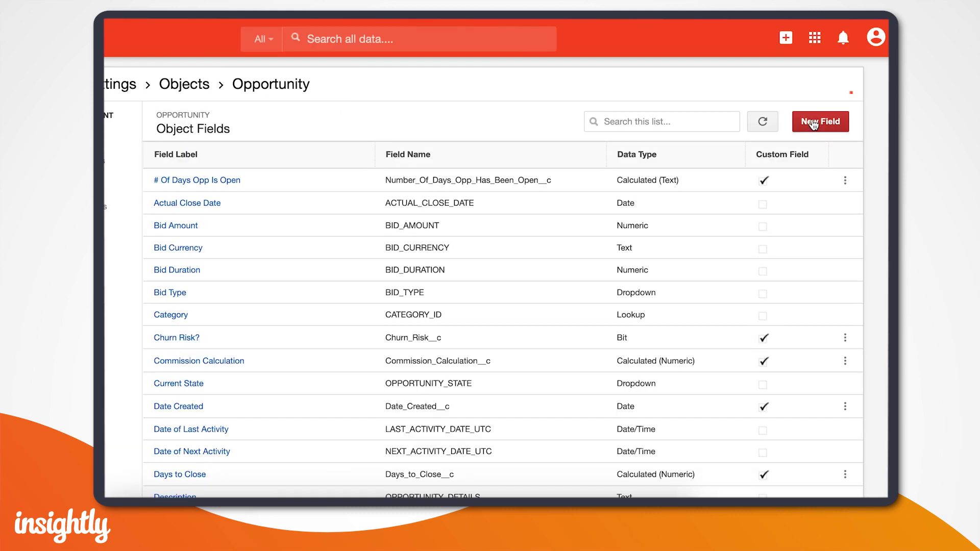
Preview the new custom field types without adding one, then browse the Opportunity's 37 fields
{"action": "left_click", "coordinate": [814, 123]}
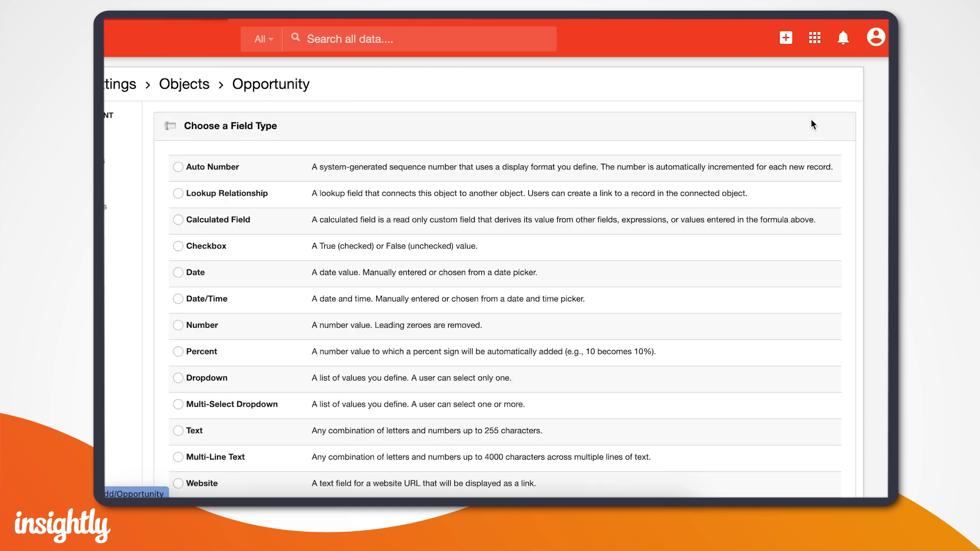
{"action": "scroll", "coordinate": [320, 197], "scroll_direction": "down", "scroll_amount": 1}
{"action": "scroll", "coordinate": [321, 196], "scroll_direction": "down", "scroll_amount": 4}
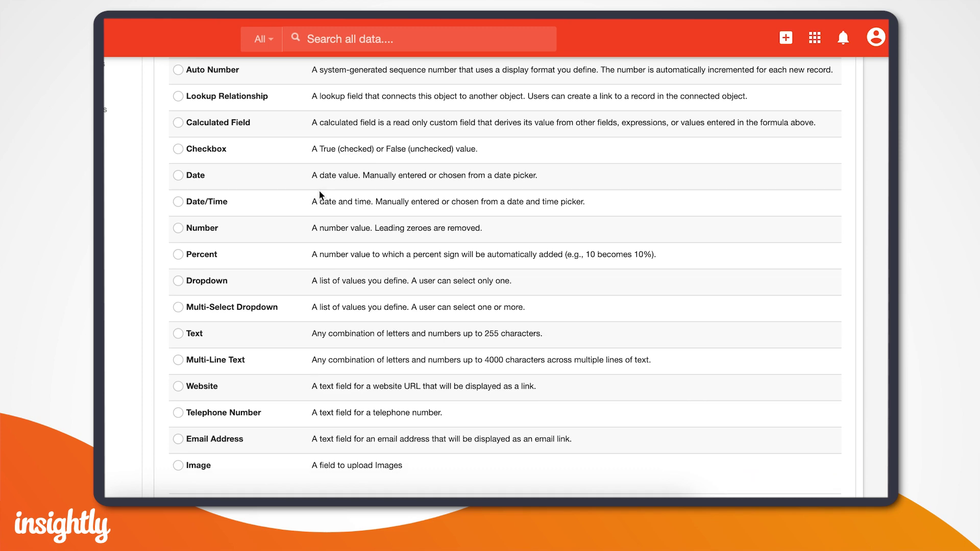
{"action": "scroll", "coordinate": [320, 193], "scroll_direction": "up", "scroll_amount": 3}
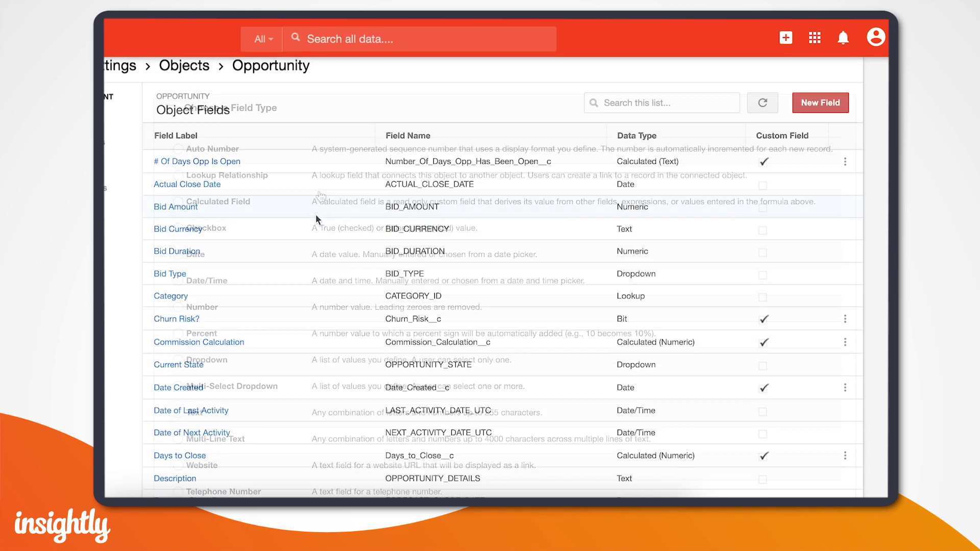
{"action": "scroll", "coordinate": [317, 219], "scroll_direction": "down", "scroll_amount": 8}
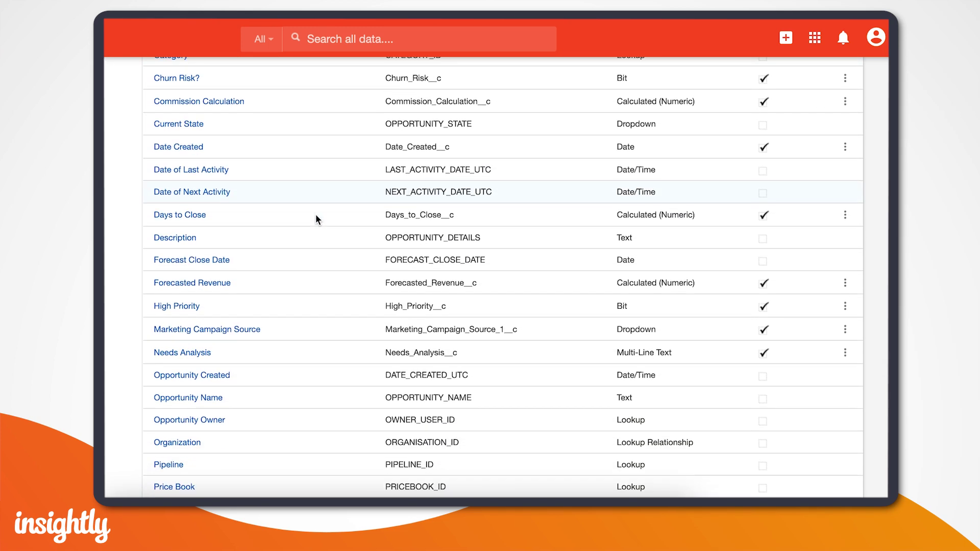
{"action": "scroll", "coordinate": [316, 219], "scroll_direction": "down", "scroll_amount": 4}
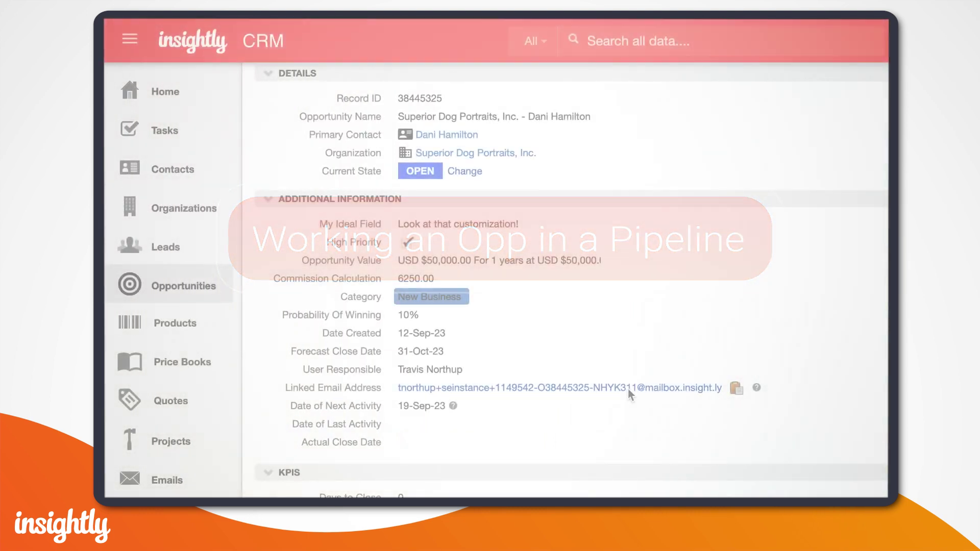
View the opportunity's Related tab: one contact, one organization, no quotes and its field history
{"action": "scroll", "coordinate": [628, 394], "scroll_direction": "down", "scroll_amount": 5}
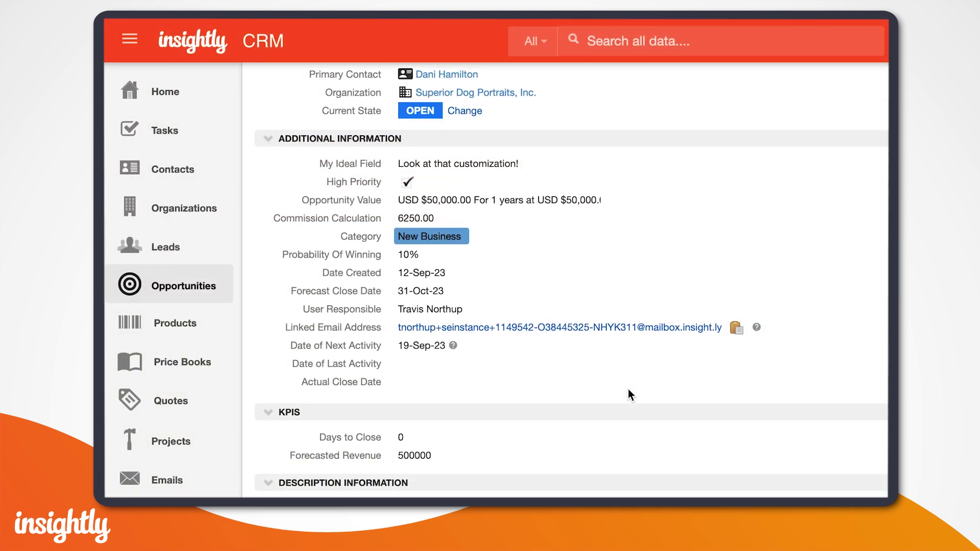
{"action": "scroll", "coordinate": [629, 394], "scroll_direction": "up", "scroll_amount": 7}
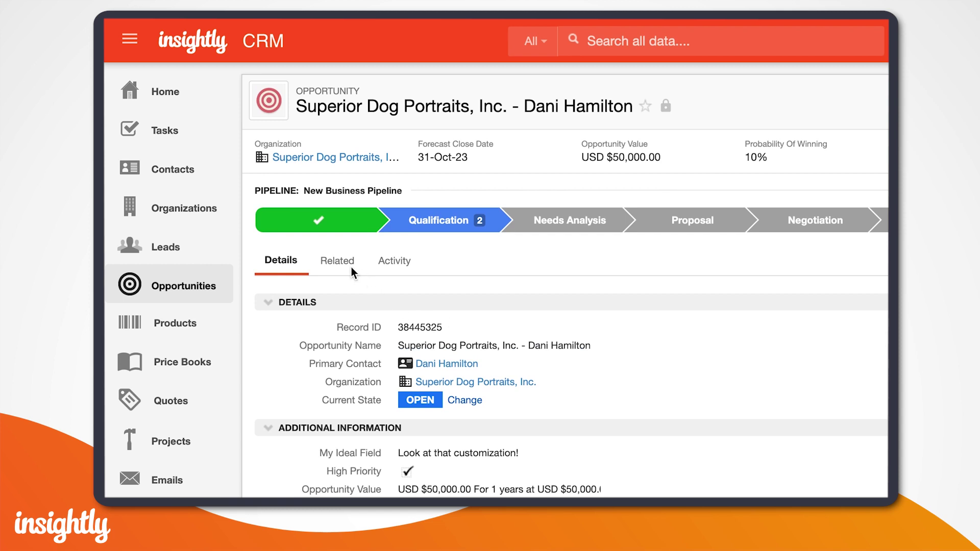
{"action": "left_click", "coordinate": [331, 257]}
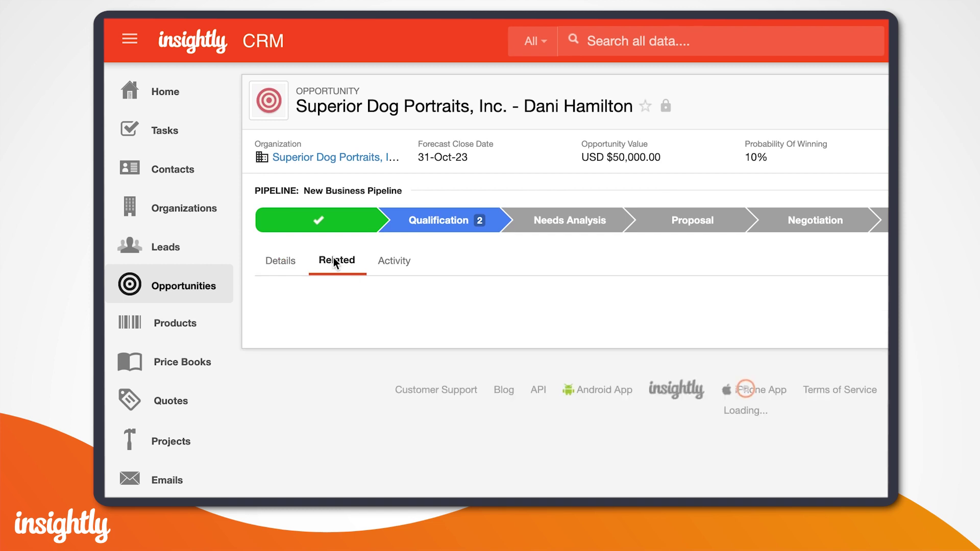
{"action": "scroll", "coordinate": [510, 379], "scroll_direction": "down", "scroll_amount": 2}
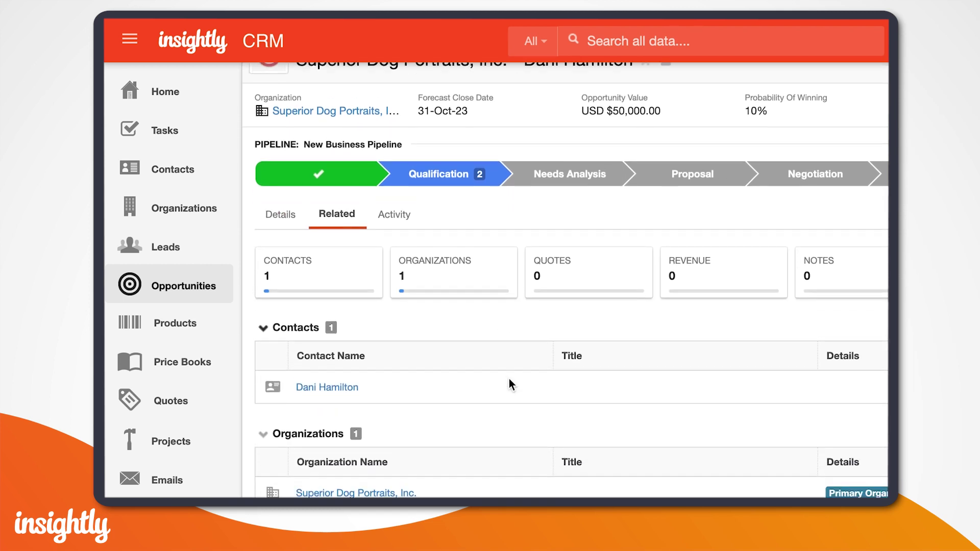
{"action": "scroll", "coordinate": [489, 378], "scroll_direction": "down", "scroll_amount": 4}
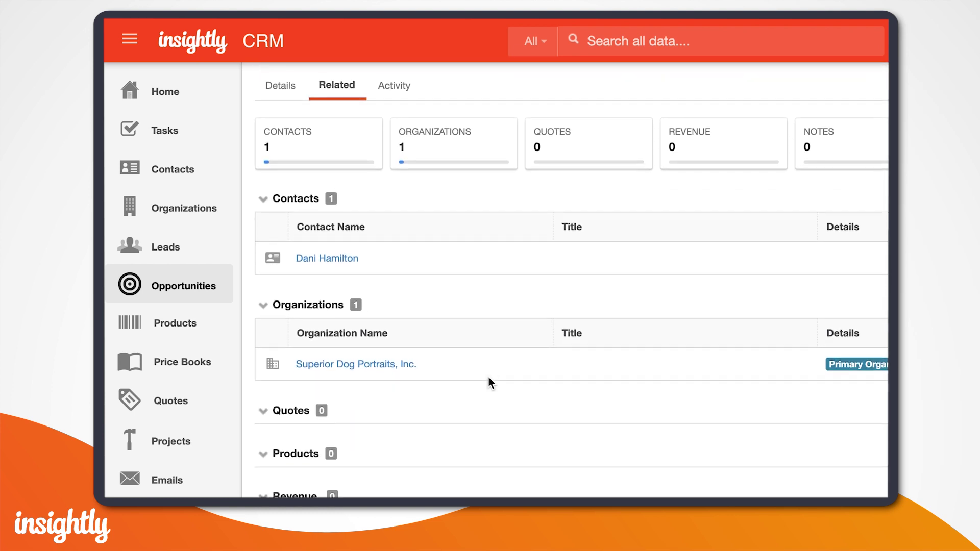
{"action": "scroll", "coordinate": [488, 378], "scroll_direction": "down", "scroll_amount": 4}
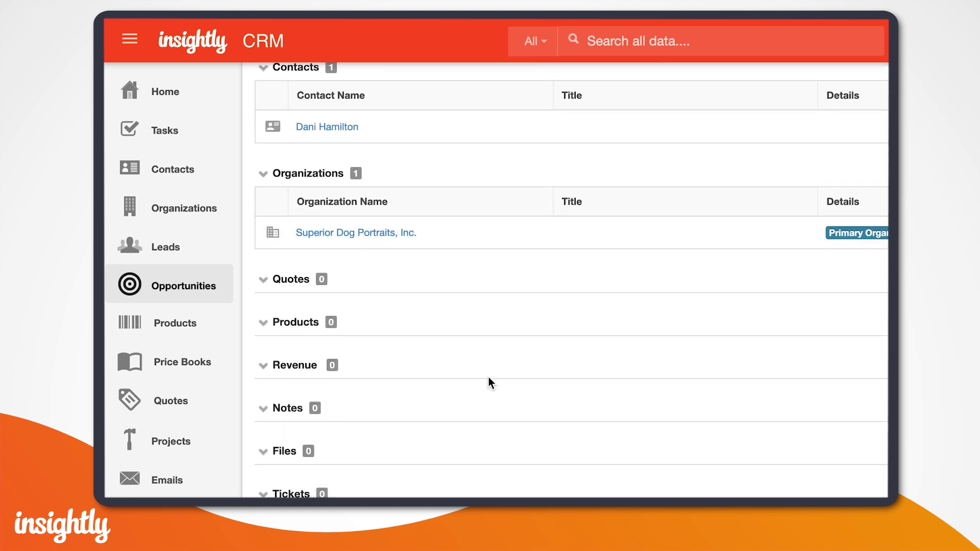
{"action": "scroll", "coordinate": [488, 377], "scroll_direction": "down", "scroll_amount": 4}
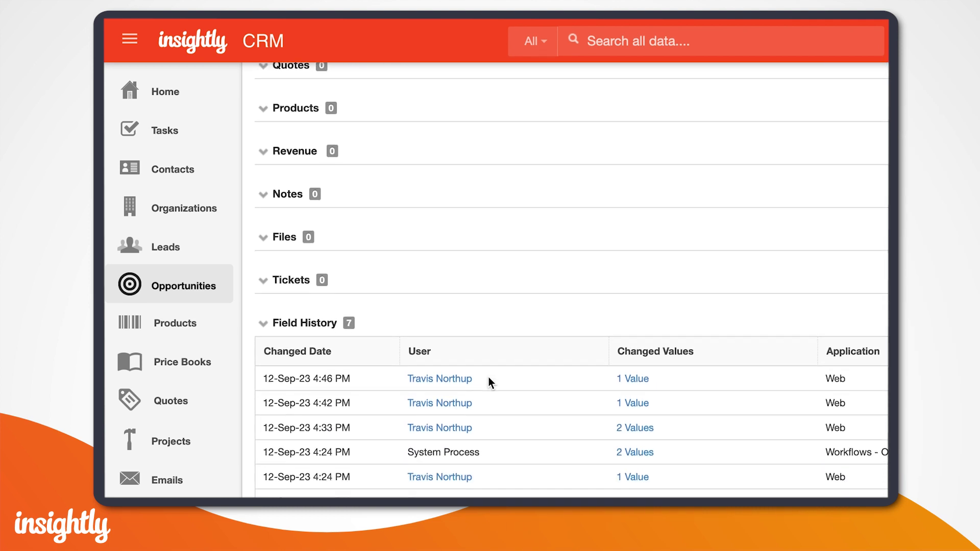
{"action": "scroll", "coordinate": [488, 382], "scroll_direction": "down", "scroll_amount": 1}
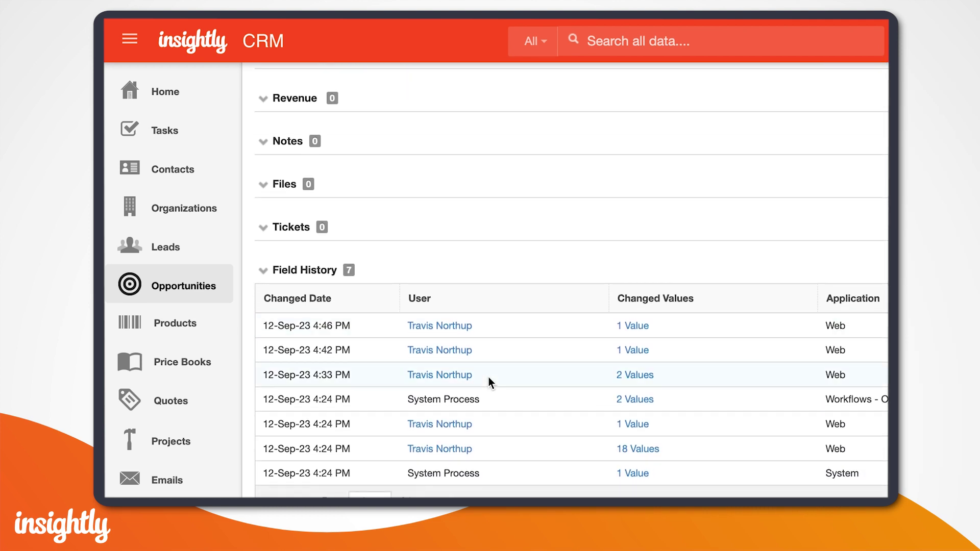
{"action": "scroll", "coordinate": [488, 377], "scroll_direction": "up", "scroll_amount": 8}
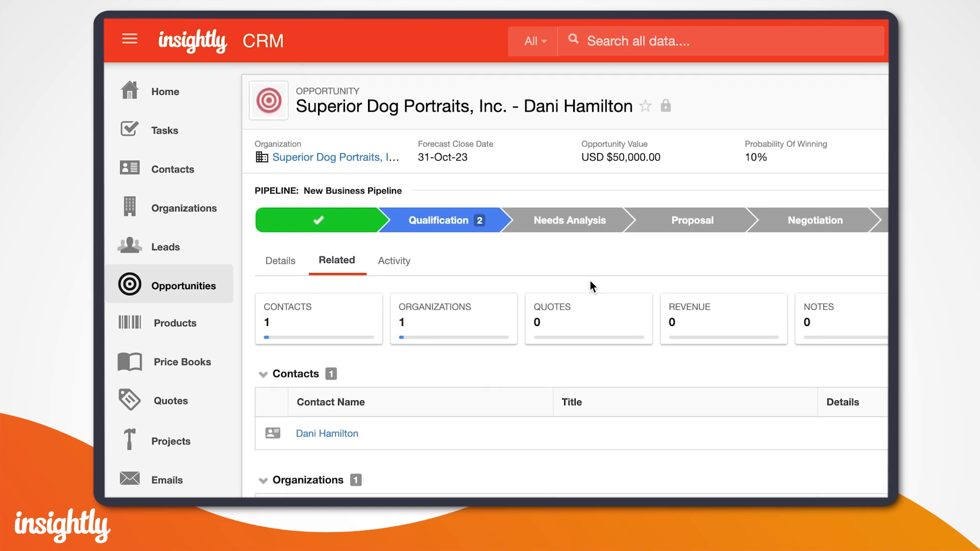
{"action": "left_click", "coordinate": [395, 261]}
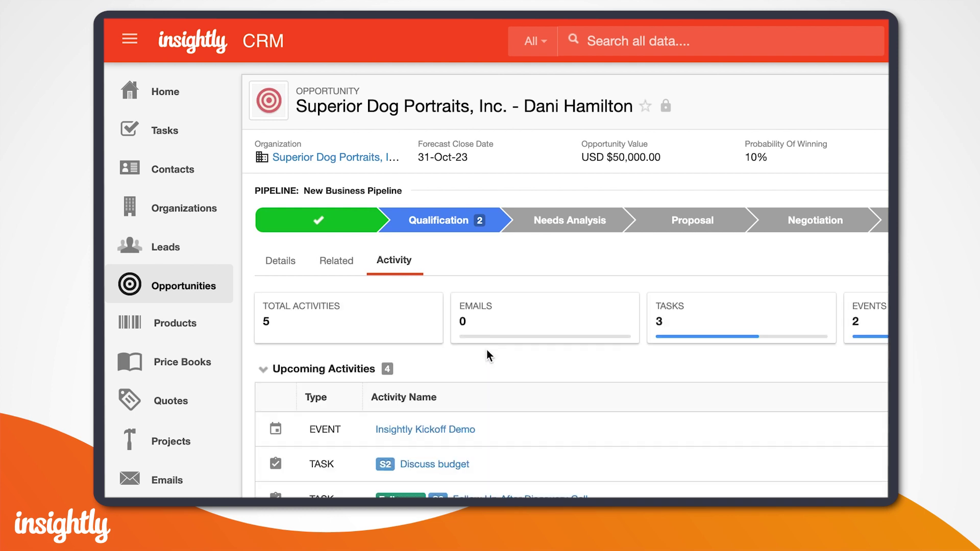
{"action": "scroll", "coordinate": [500, 350], "scroll_direction": "down", "scroll_amount": 3}
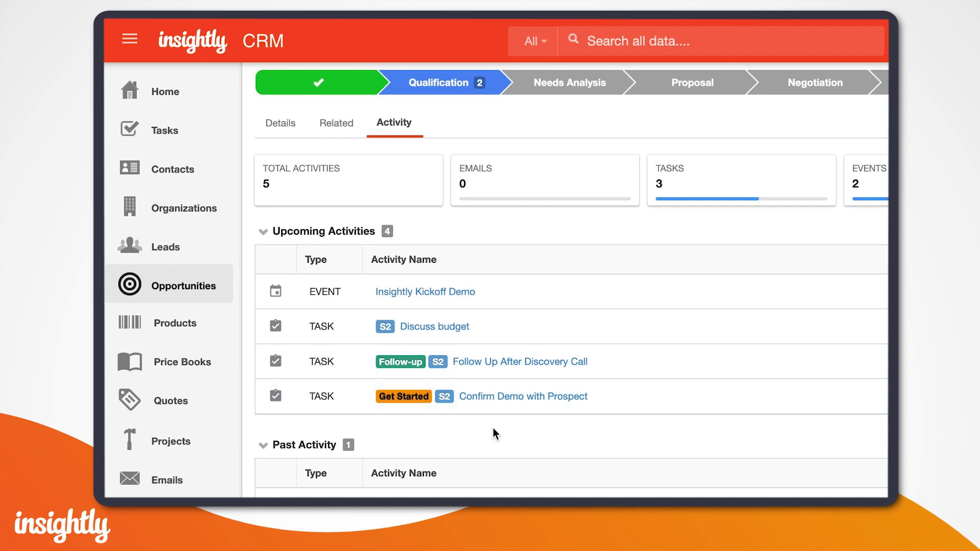
{"action": "scroll", "coordinate": [524, 284], "scroll_direction": "up", "scroll_amount": 3}
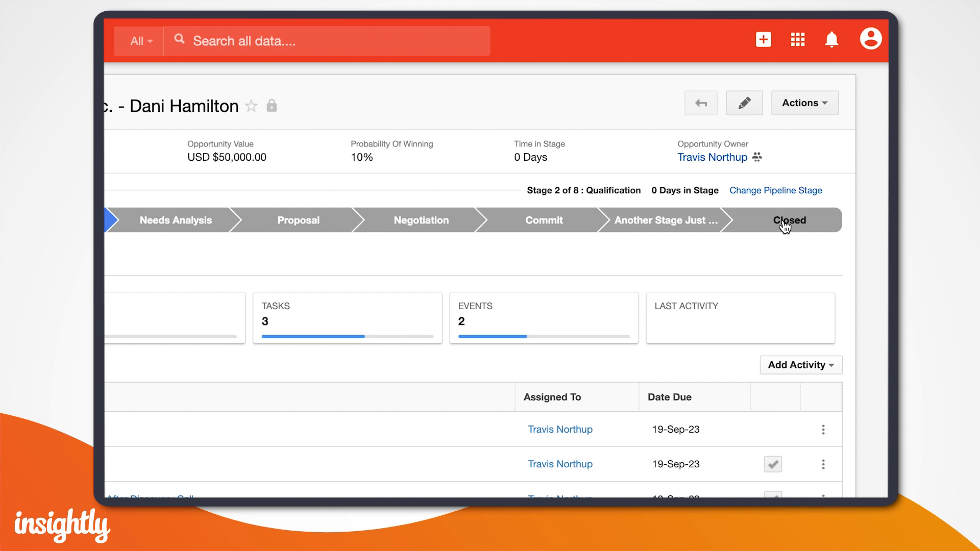
Change the opportunity's state to Won, giving Price as the reason
{"action": "left_click", "coordinate": [785, 226]}
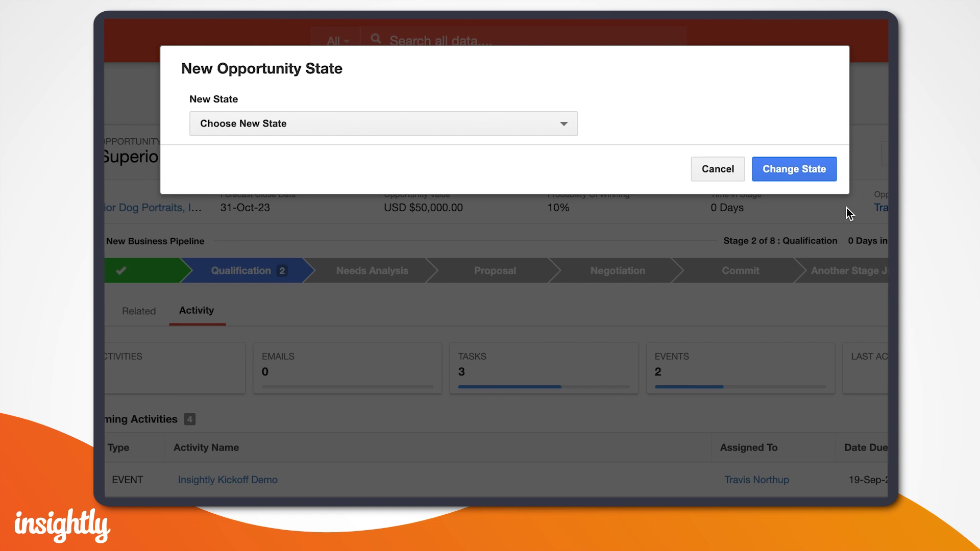
{"action": "left_click", "coordinate": [397, 124]}
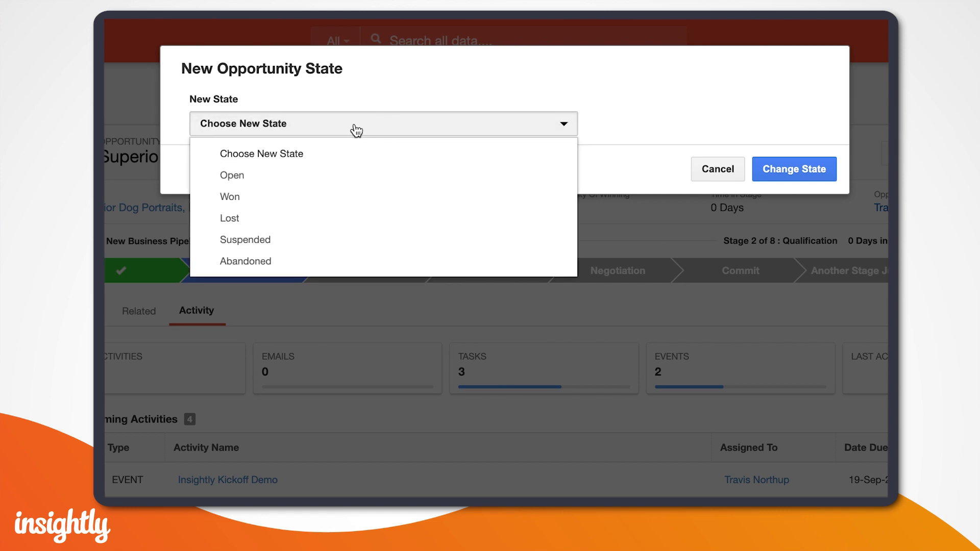
{"action": "left_click", "coordinate": [237, 197]}
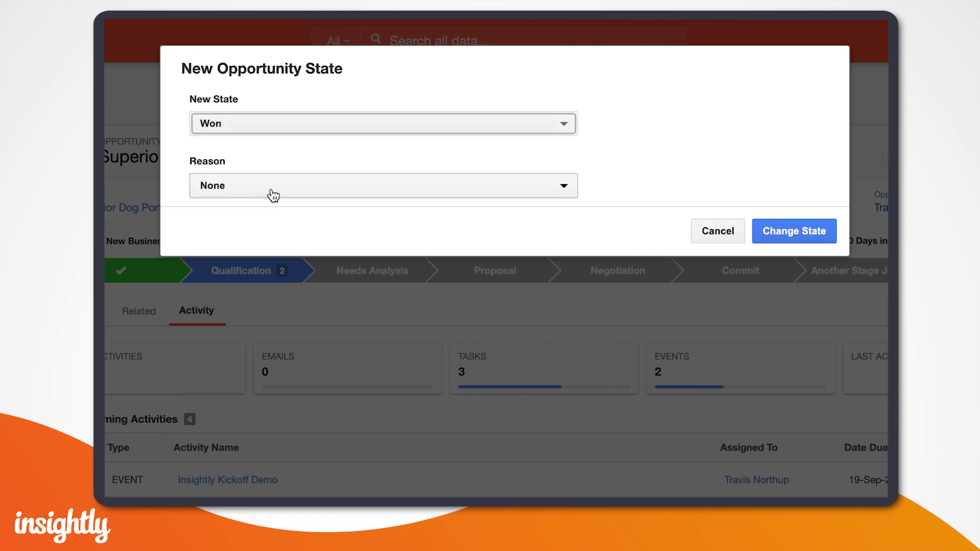
{"action": "left_click", "coordinate": [276, 194]}
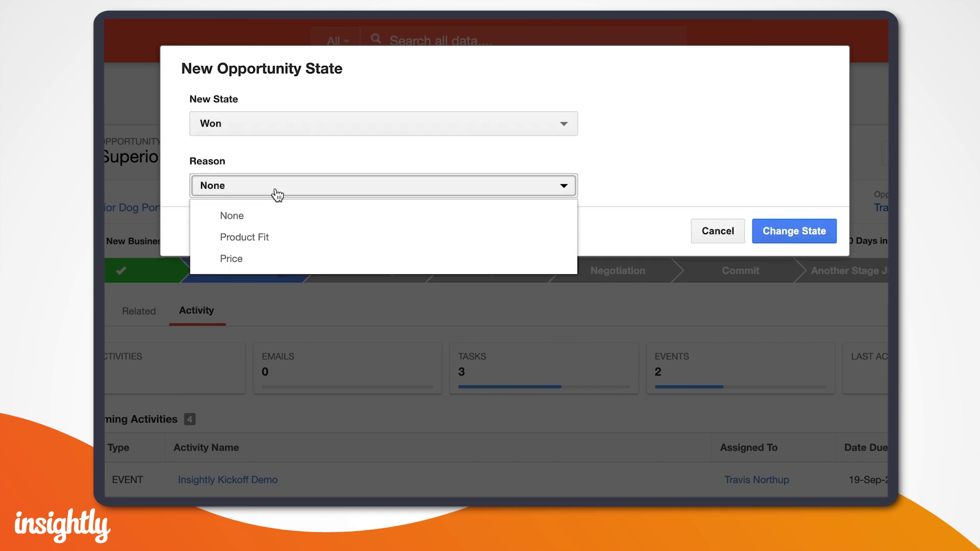
{"action": "left_click", "coordinate": [246, 259]}
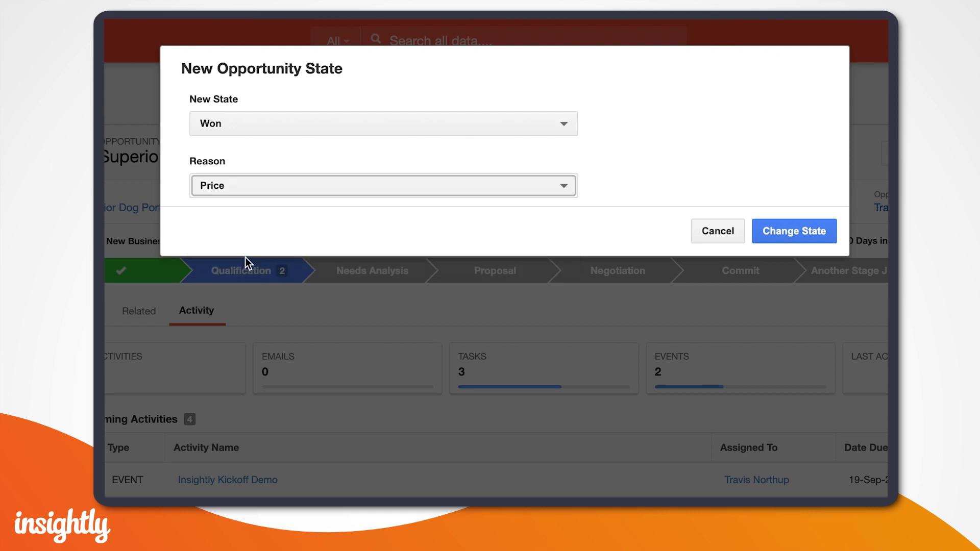
{"action": "left_click", "coordinate": [789, 236]}
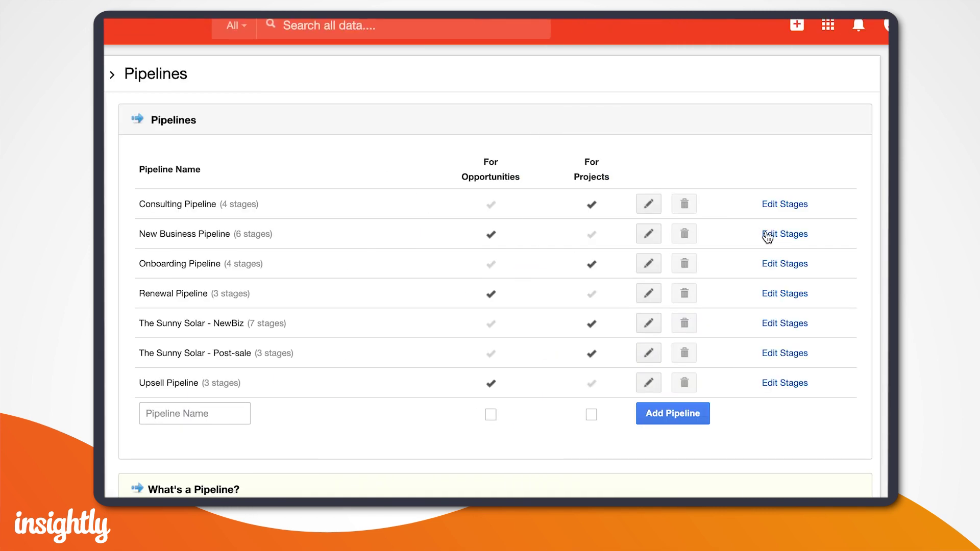
Add New Business Pipeline stage 'Another Stage Just For Your Business!' at 100% with Sales Follow Up
{"action": "left_click", "coordinate": [766, 232]}
{"action": "left_click", "coordinate": [212, 435]}
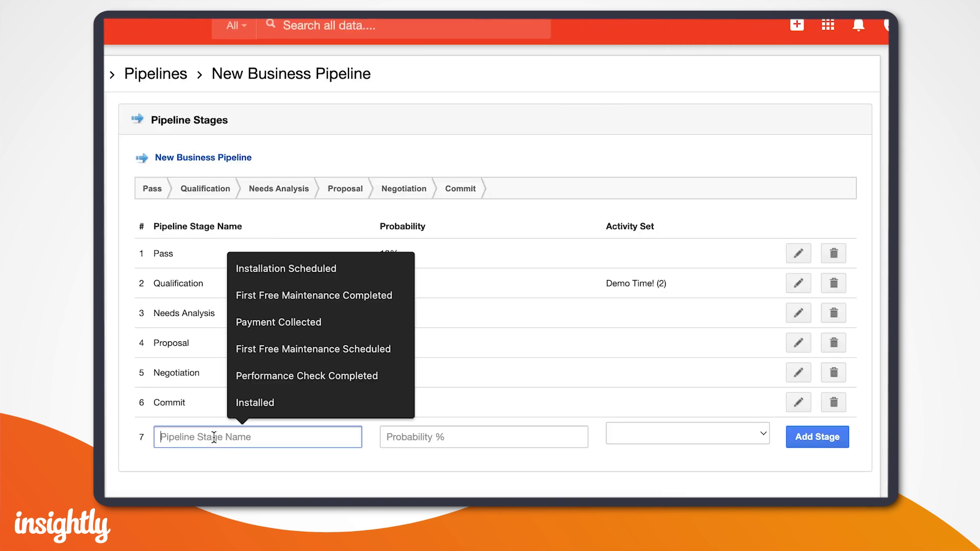
{"action": "type", "text": "Another Stage Just For Your Business!"}
{"action": "left_click", "coordinate": [260, 472]}
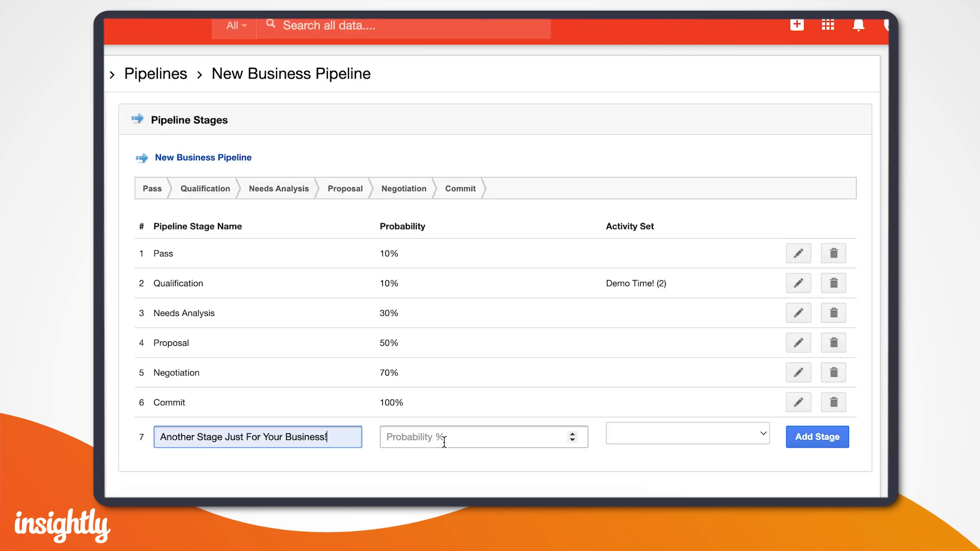
{"action": "left_click", "coordinate": [444, 438]}
{"action": "type", "text": "100"}
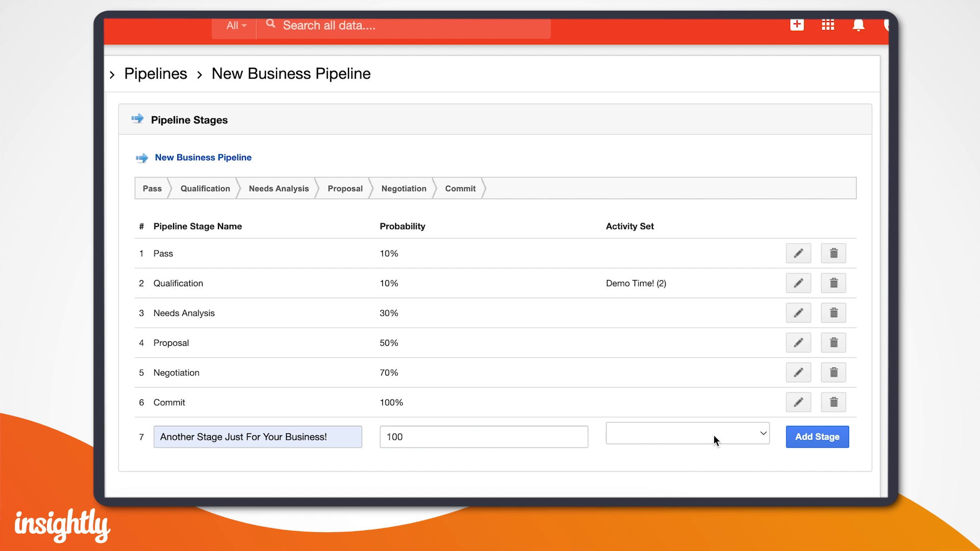
{"action": "left_click", "coordinate": [714, 435]}
{"action": "left_click", "coordinate": [675, 479]}
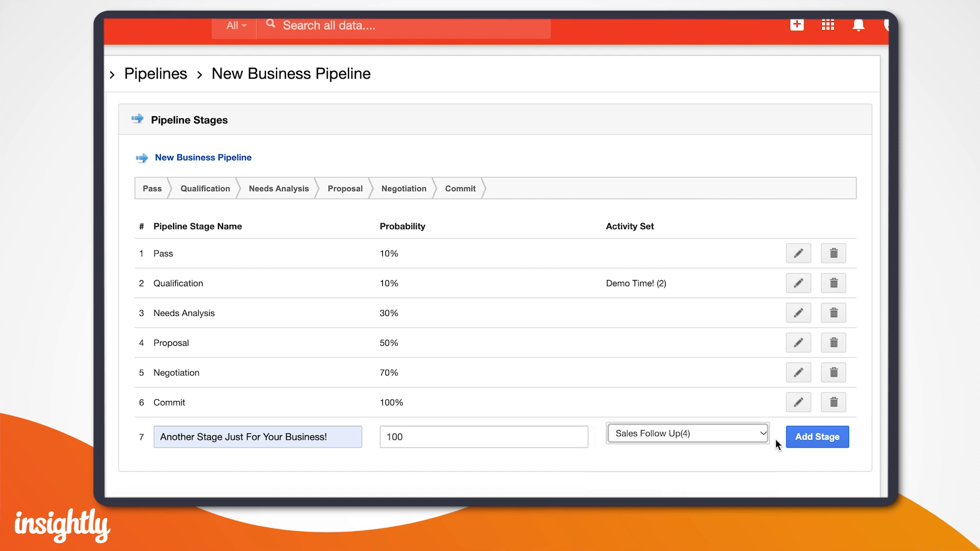
{"action": "left_click", "coordinate": [795, 442]}
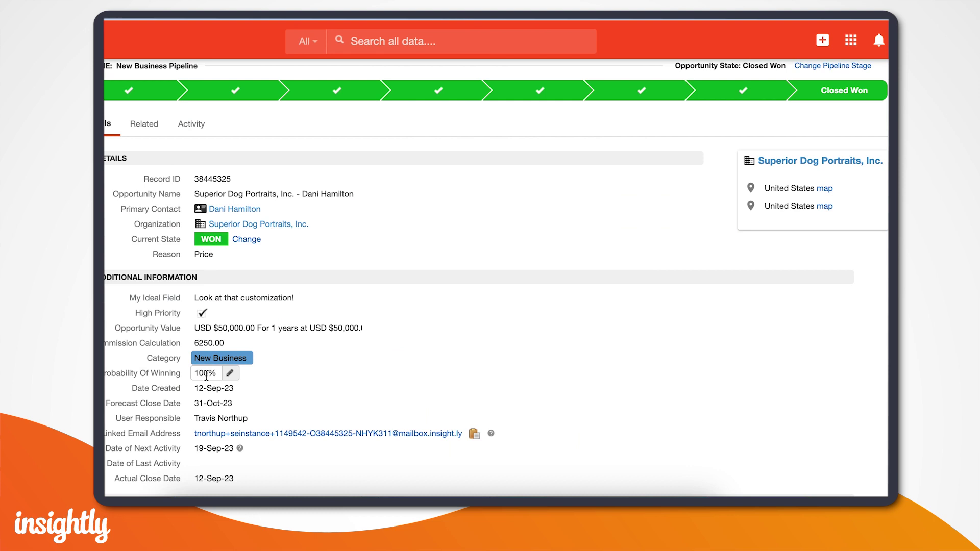
Convert the won opportunity into a project named for the contact's order, with Price as the winning reason
{"action": "scroll", "coordinate": [510, 375], "scroll_direction": "up", "scroll_amount": 2}
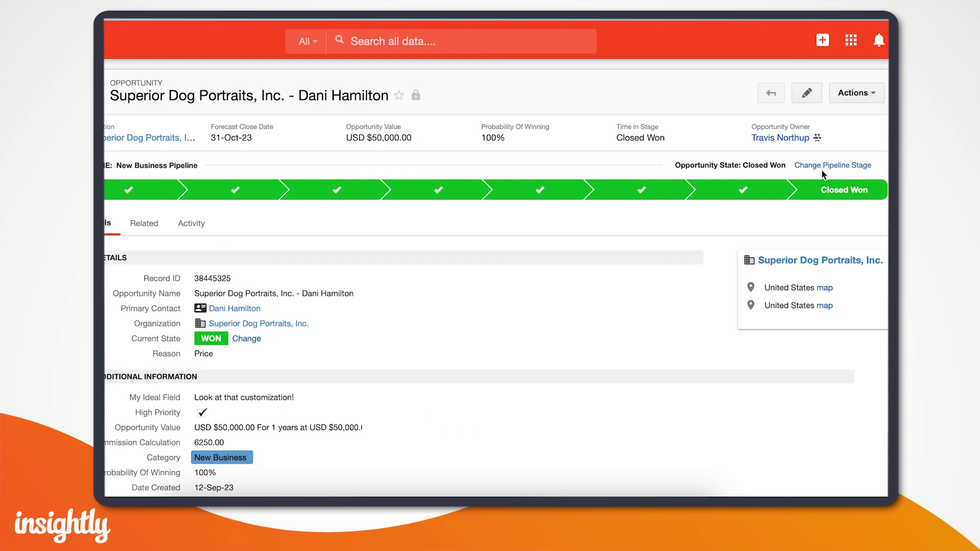
{"action": "left_click", "coordinate": [857, 92]}
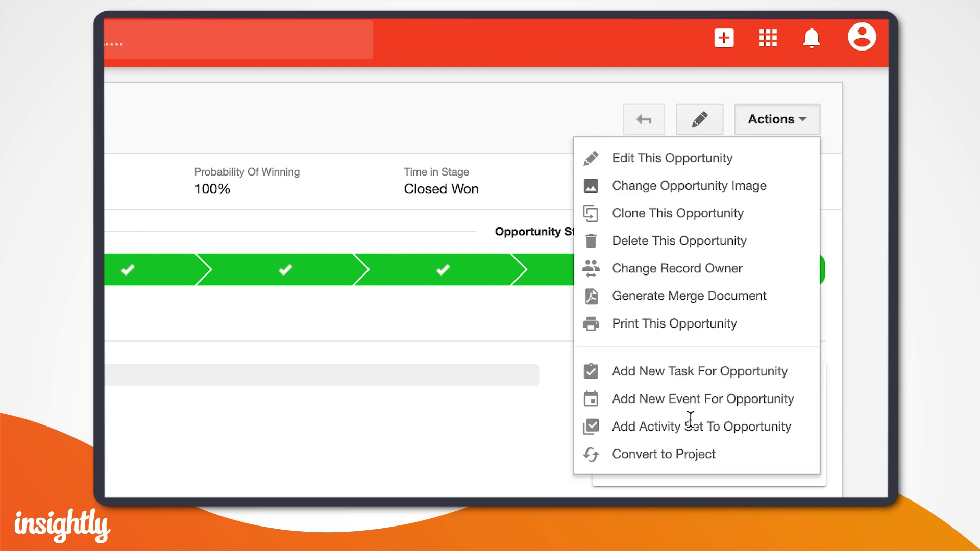
{"action": "left_click", "coordinate": [674, 454]}
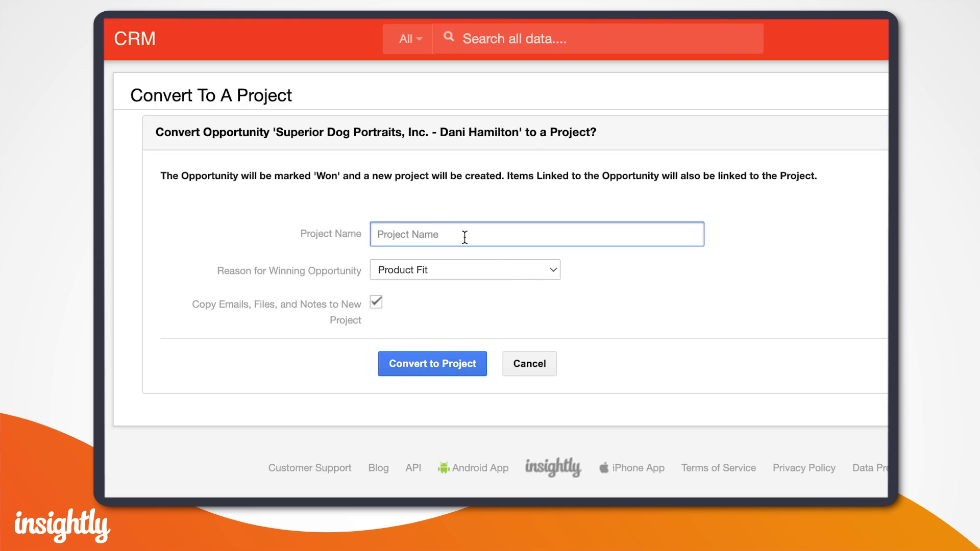
{"action": "left_click", "coordinate": [456, 235]}
{"action": "left_click", "coordinate": [497, 273]}
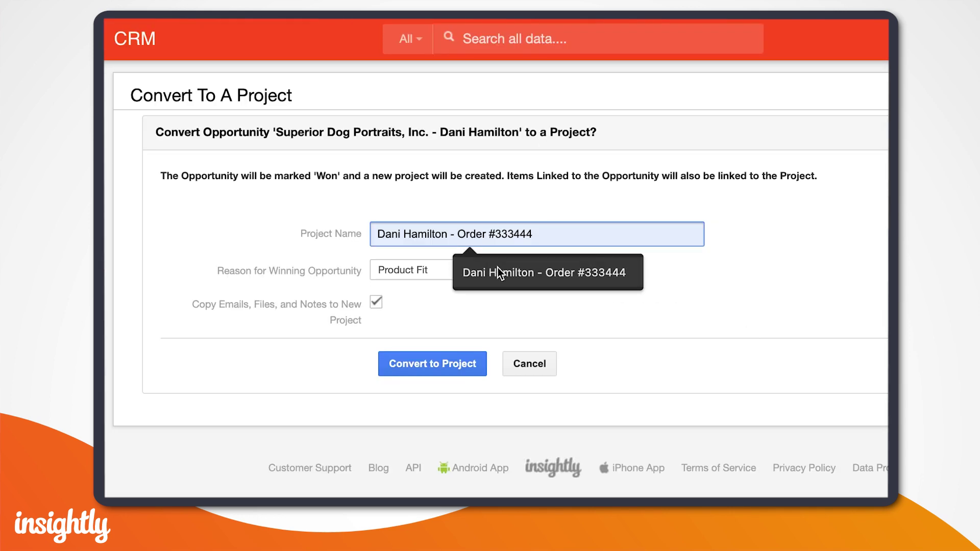
{"action": "left_click", "coordinate": [445, 271]}
{"action": "left_click", "coordinate": [425, 287]}
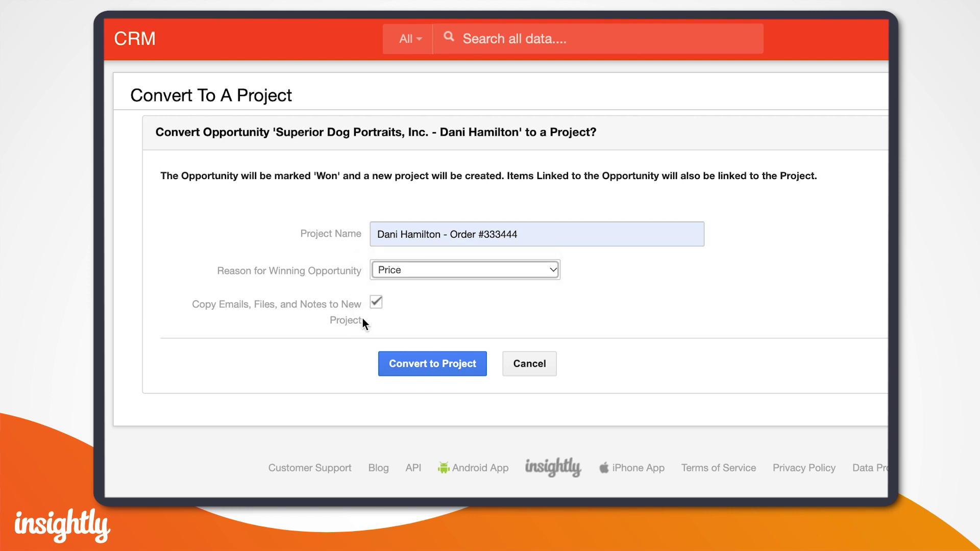
{"action": "left_click", "coordinate": [424, 365]}
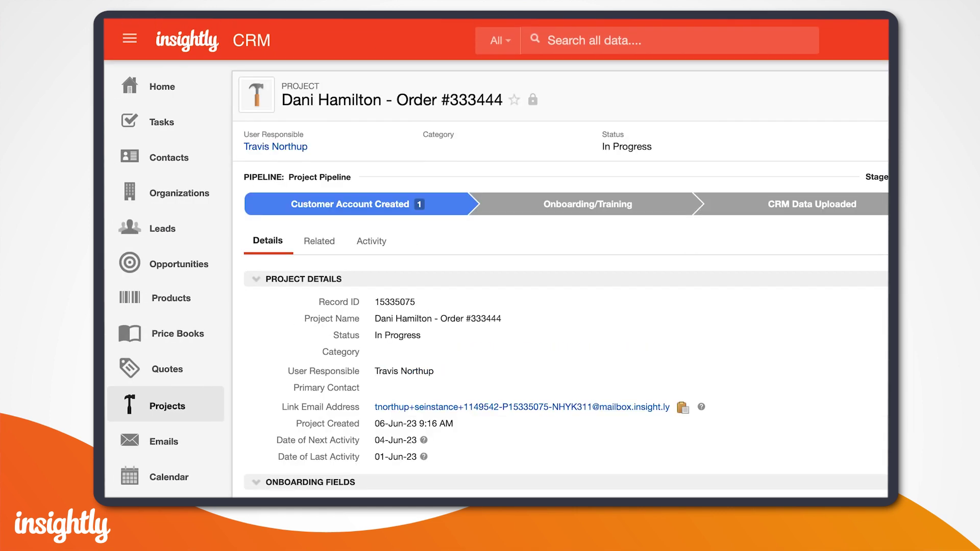
{"action": "scroll", "coordinate": [419, 244], "scroll_direction": "down", "scroll_amount": 1}
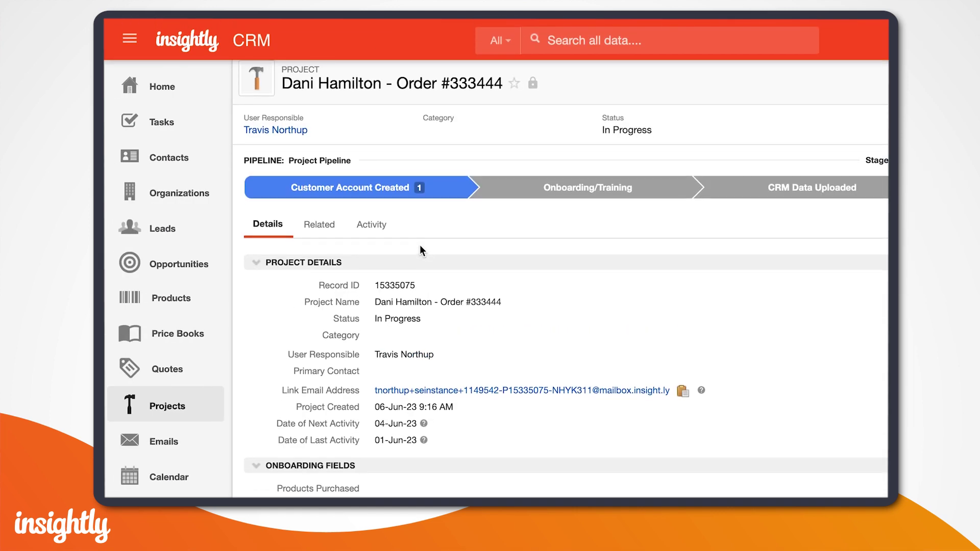